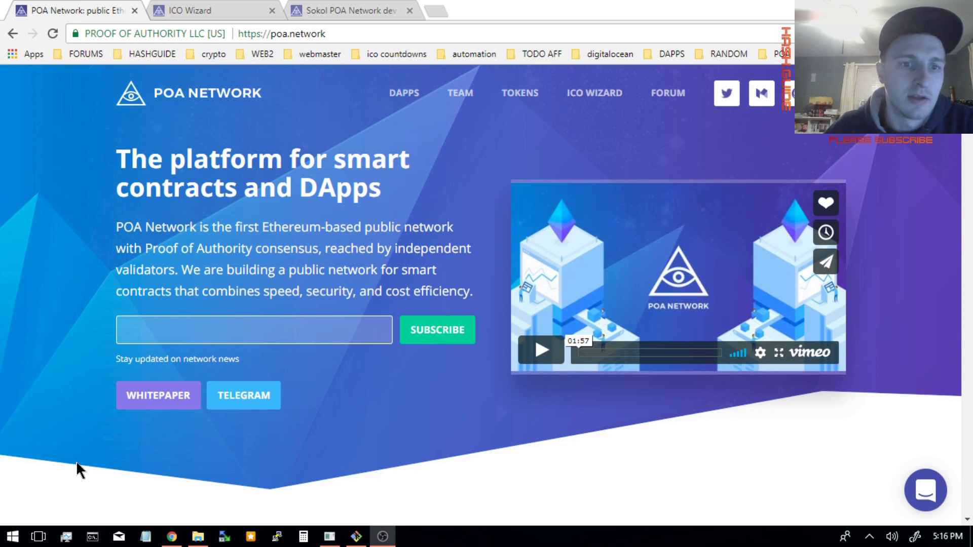
{"action": "left_click", "coordinate": [201, 292]}
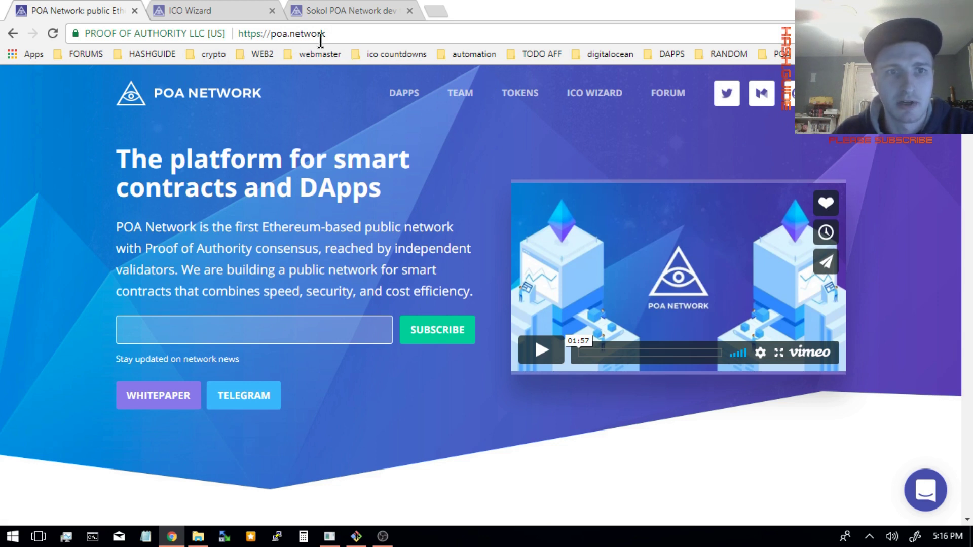
{"action": "left_click", "coordinate": [242, 20]}
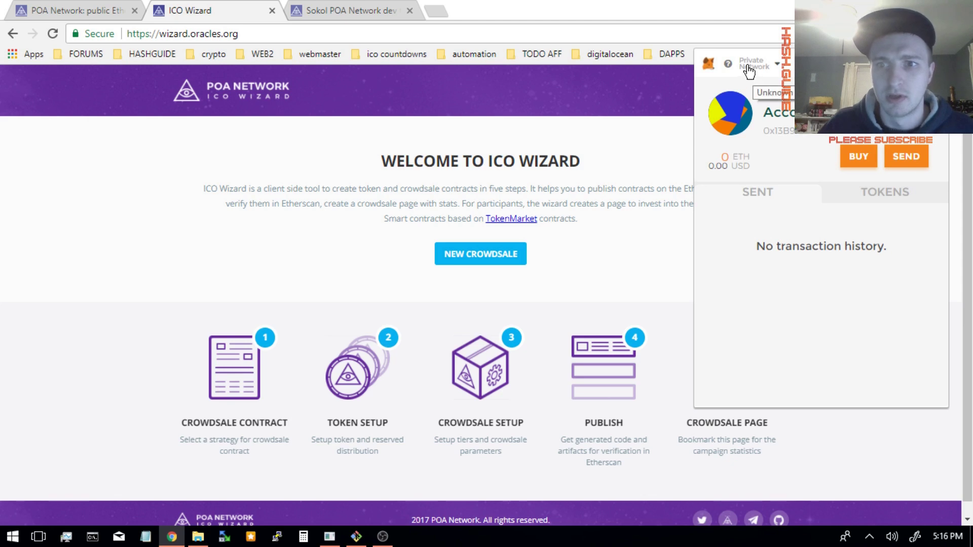
{"action": "left_click", "coordinate": [748, 71]}
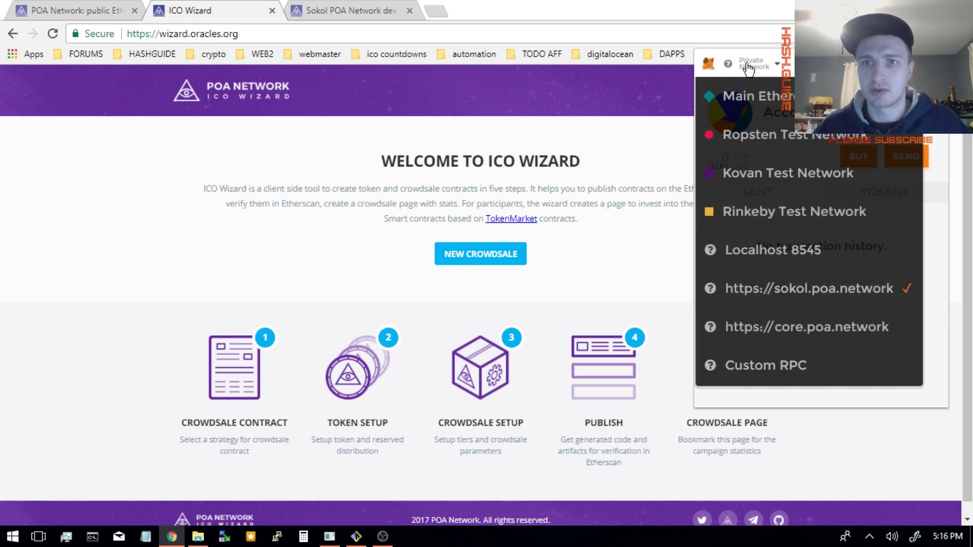
{"action": "left_click", "coordinate": [799, 365]}
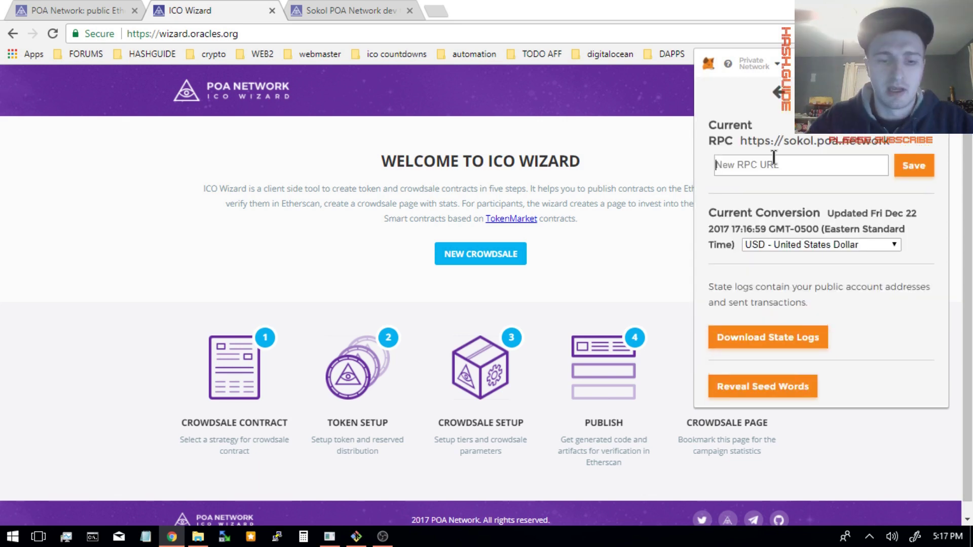
{"action": "type", "text": "https"}
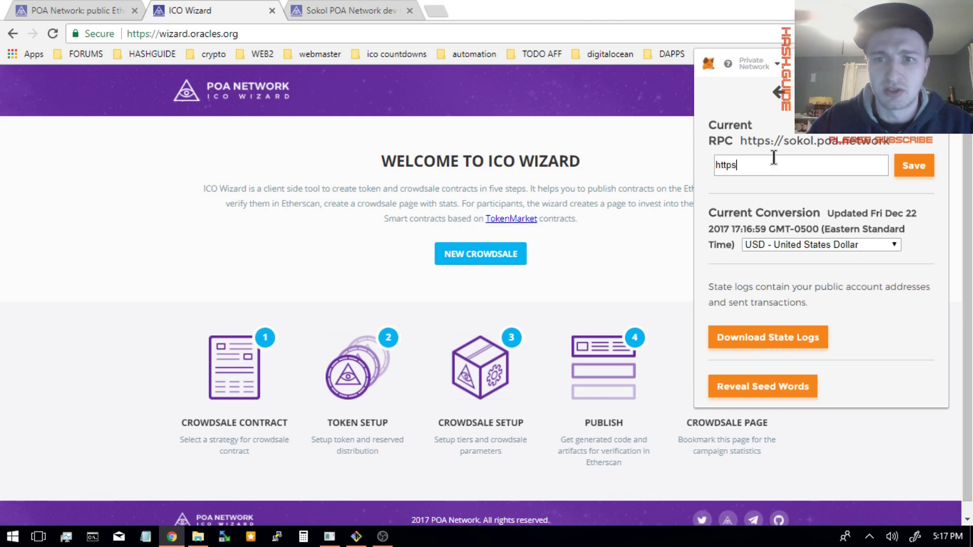
{"action": "type", "text": "://"}
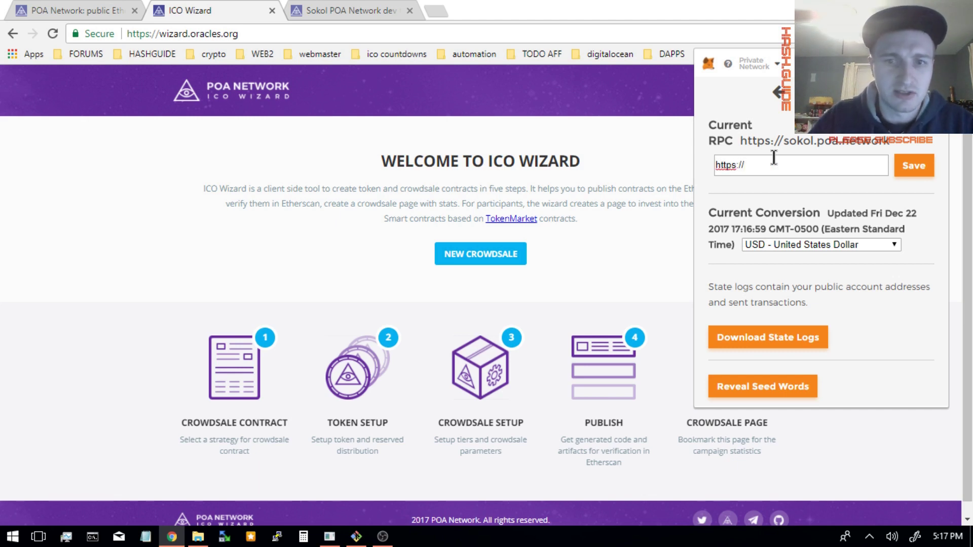
{"action": "type", "text": "sokol"}
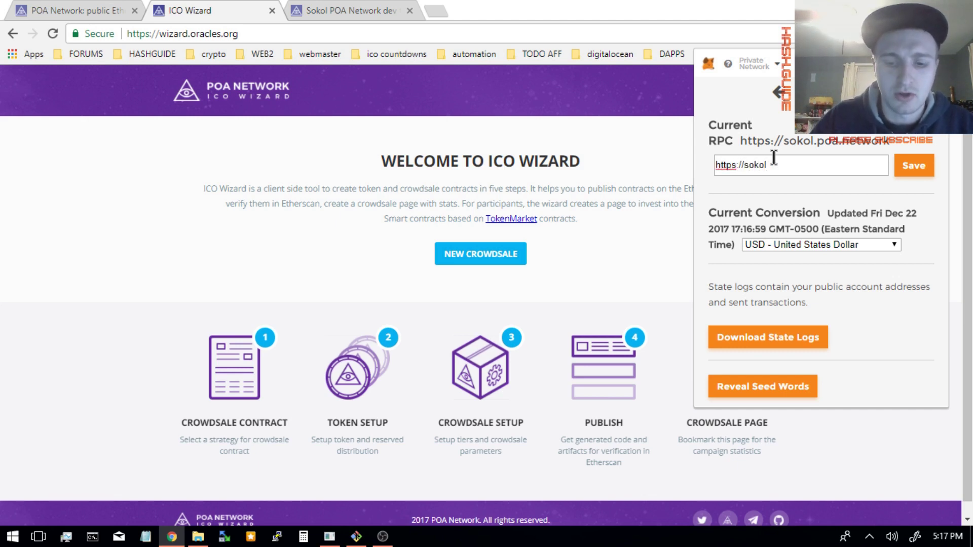
{"action": "type", "text": ".poa.ne"}
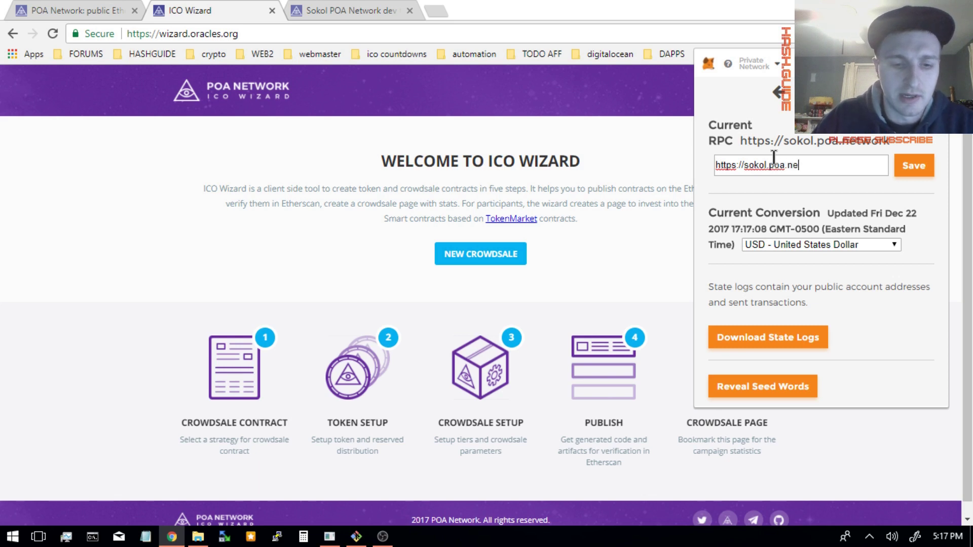
{"action": "type", "text": "twork"}
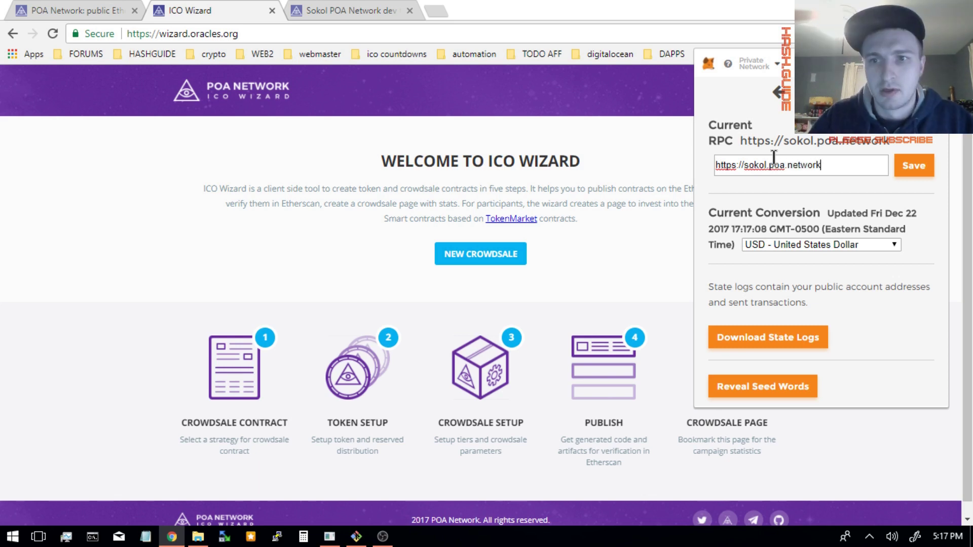
{"action": "left_click", "coordinate": [901, 163]}
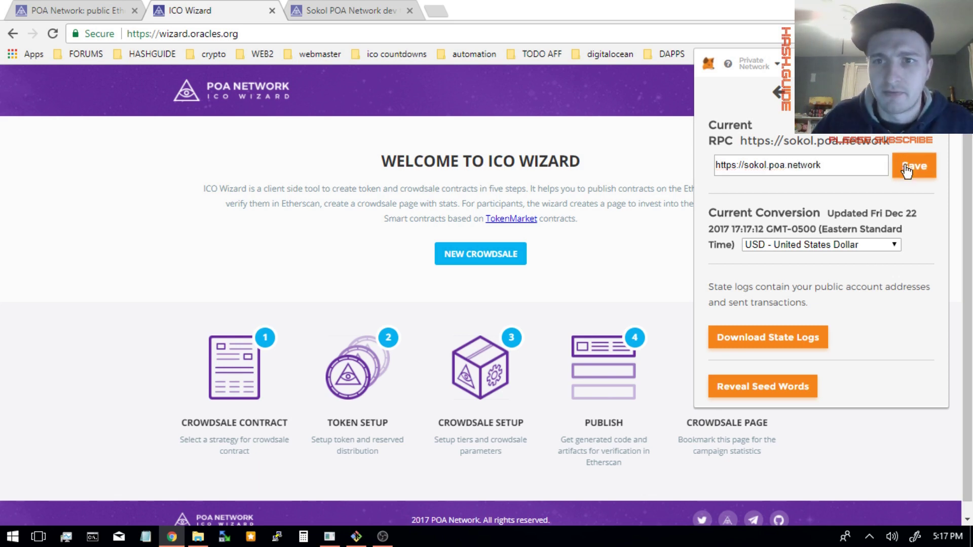
- Verify the selected network, then return to the account overview and glance at accounts and options
{"action": "left_click", "coordinate": [762, 65]}
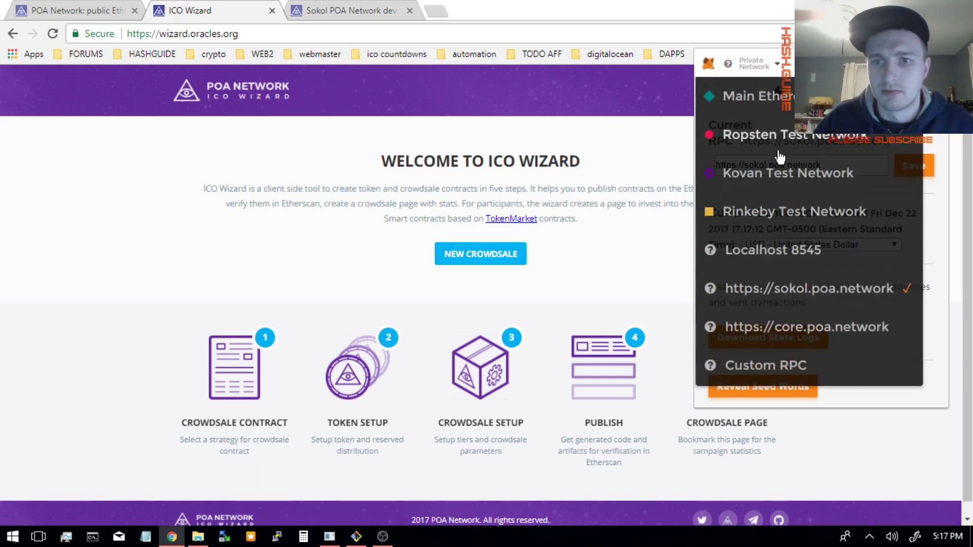
{"action": "left_click", "coordinate": [805, 294]}
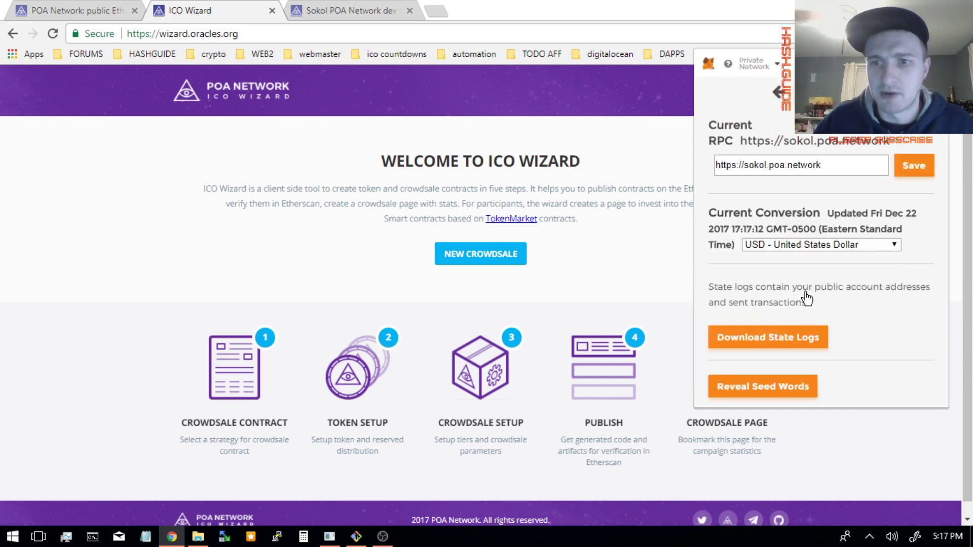
{"action": "left_click", "coordinate": [778, 95]}
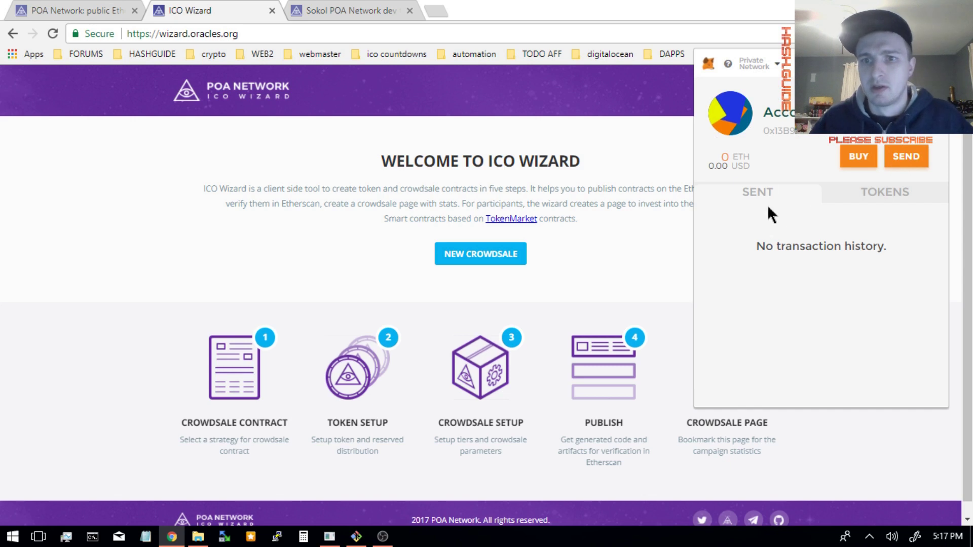
{"action": "left_click", "coordinate": [932, 65]}
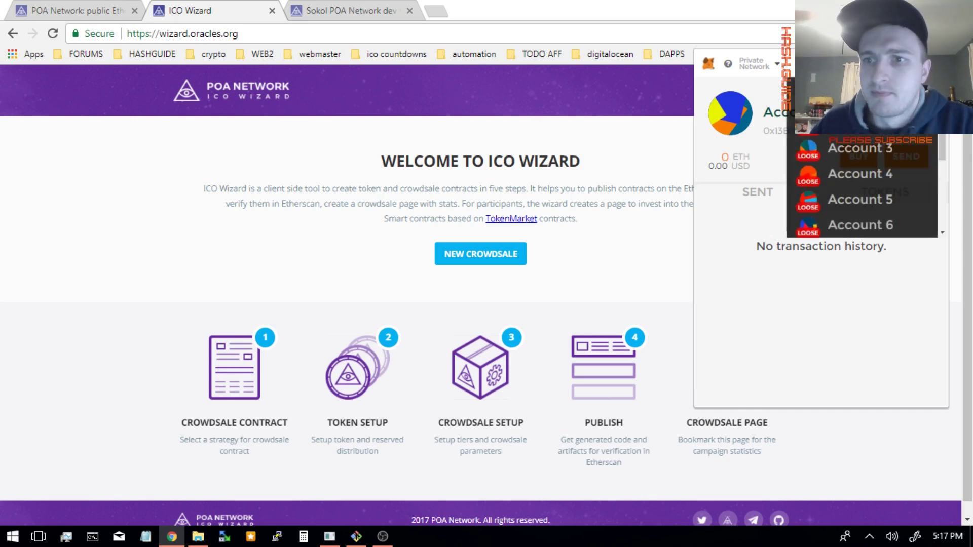
{"action": "left_click", "coordinate": [799, 299]}
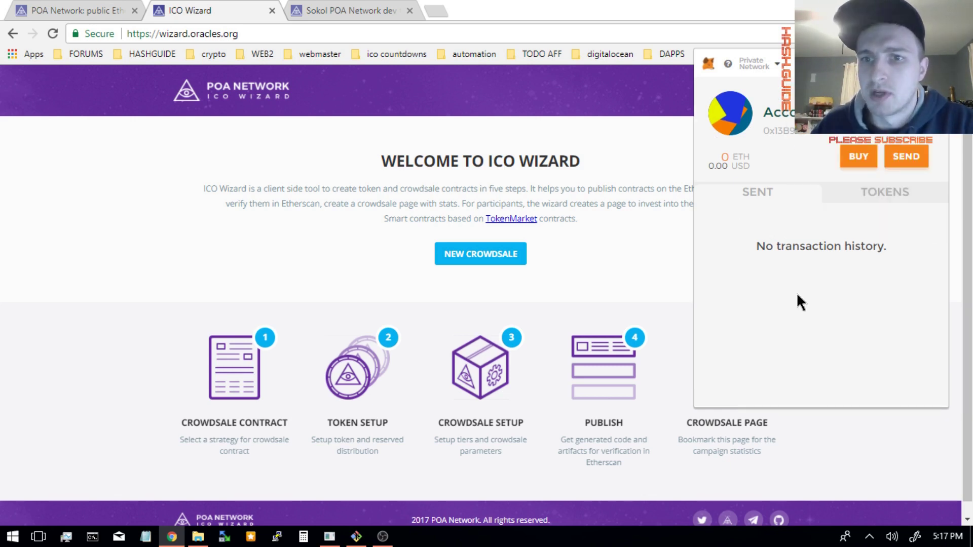
{"action": "left_click", "coordinate": [935, 113]}
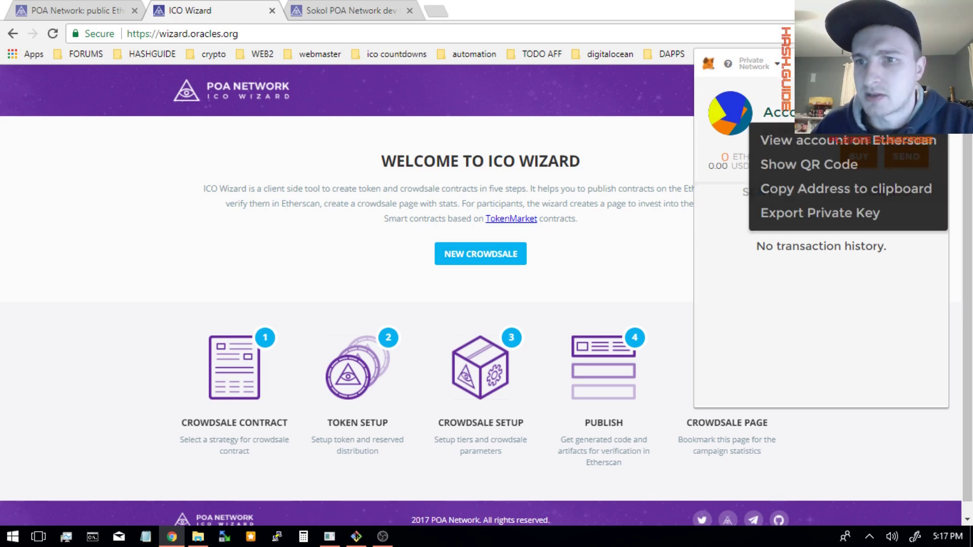
{"action": "left_click", "coordinate": [874, 196]}
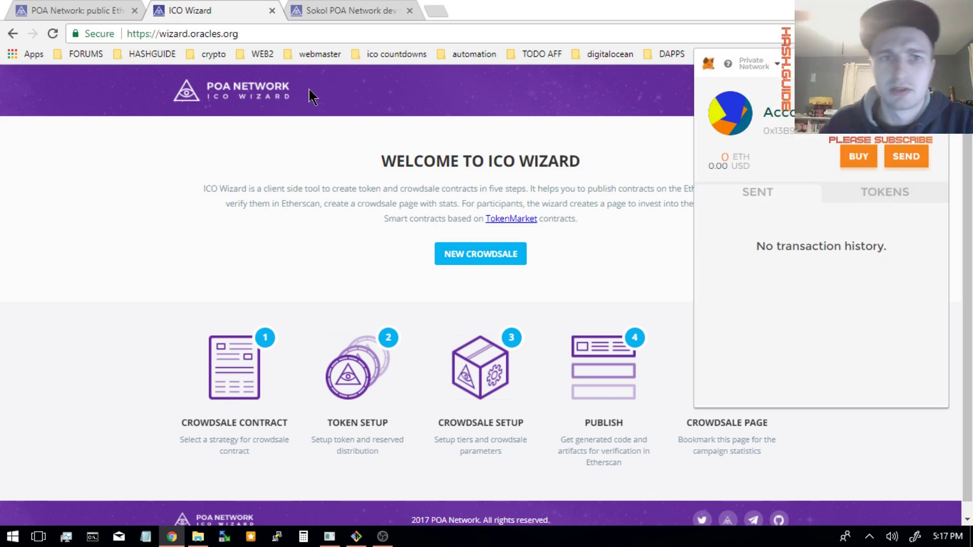
- Paste the wallet address into the Sokol faucet and request 0.5 test ETH
{"action": "left_click", "coordinate": [341, 11]}
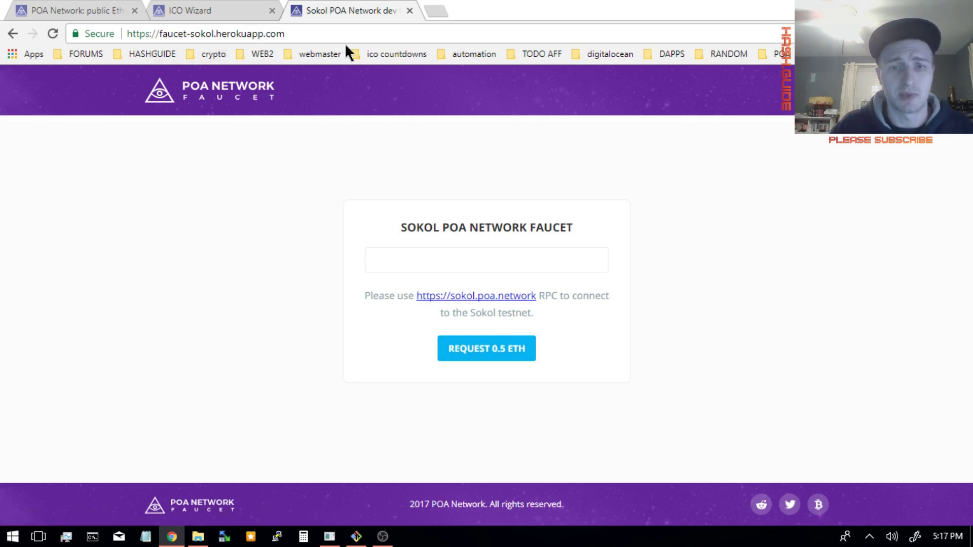
{"action": "left_click", "coordinate": [489, 255]}
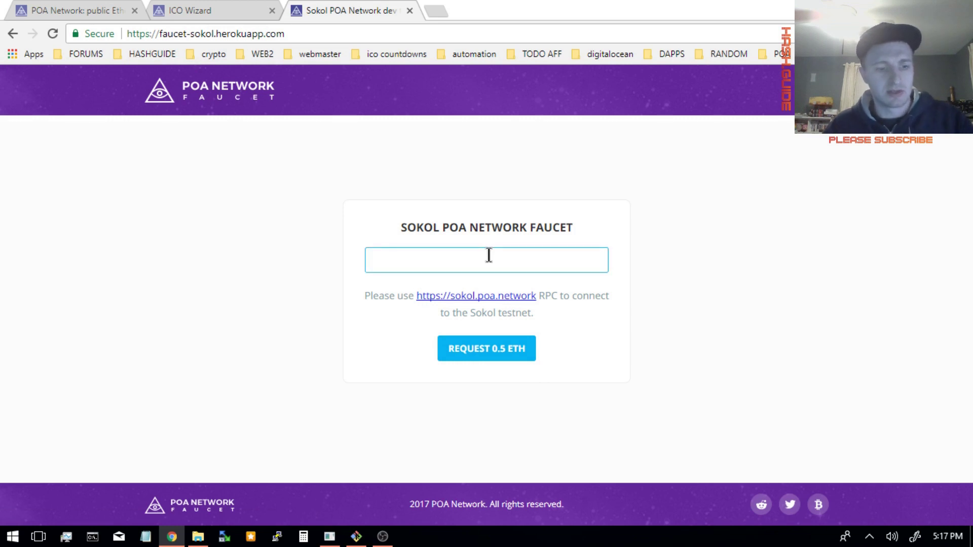
{"action": "type", "text": "0x13B9febbbA2A43CAB949f93E050ea9b0DEBff6BA"}
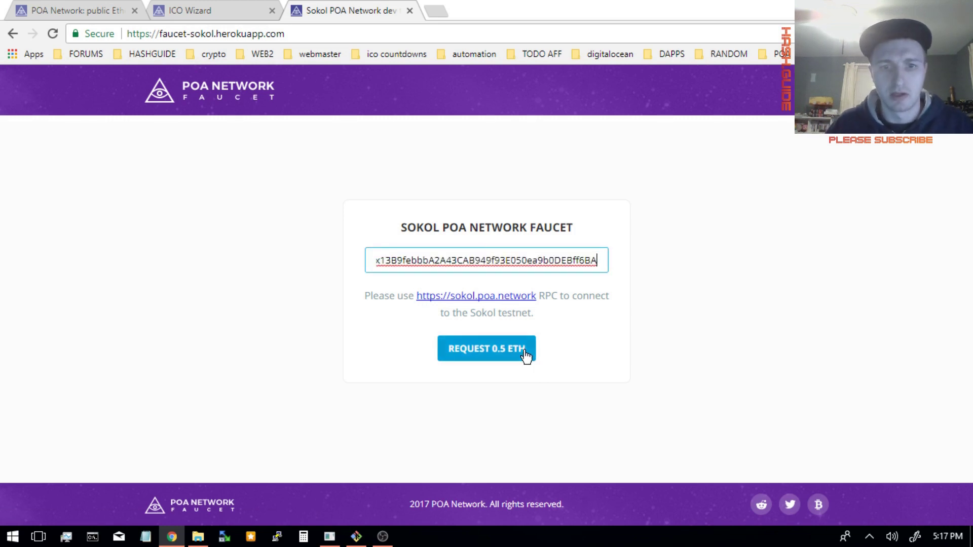
{"action": "left_click", "coordinate": [526, 354]}
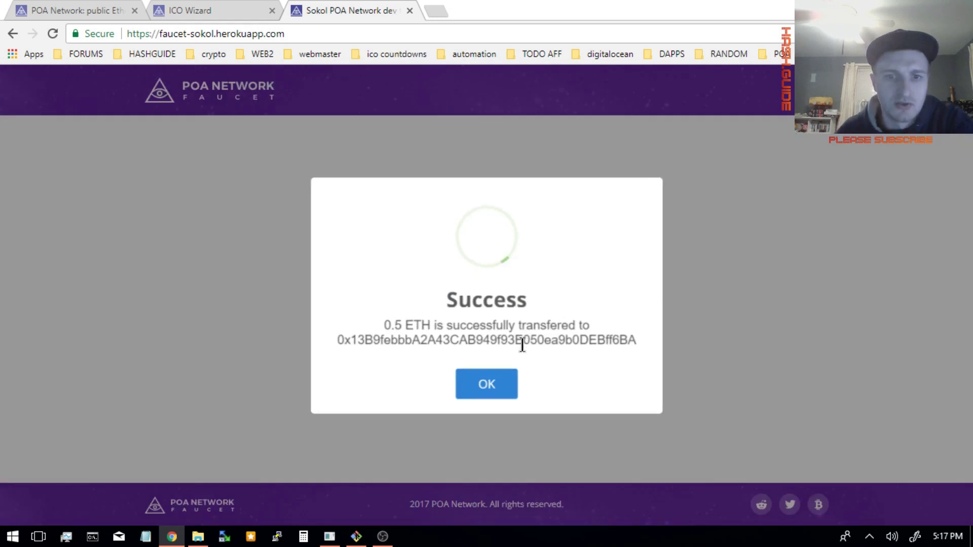
{"action": "left_click", "coordinate": [513, 387]}
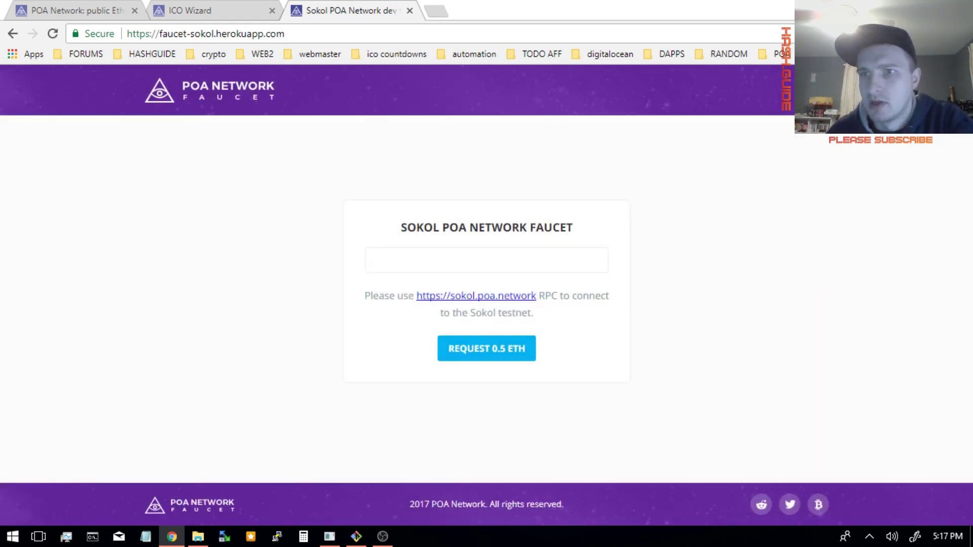
{"action": "left_click", "coordinate": [938, 34]}
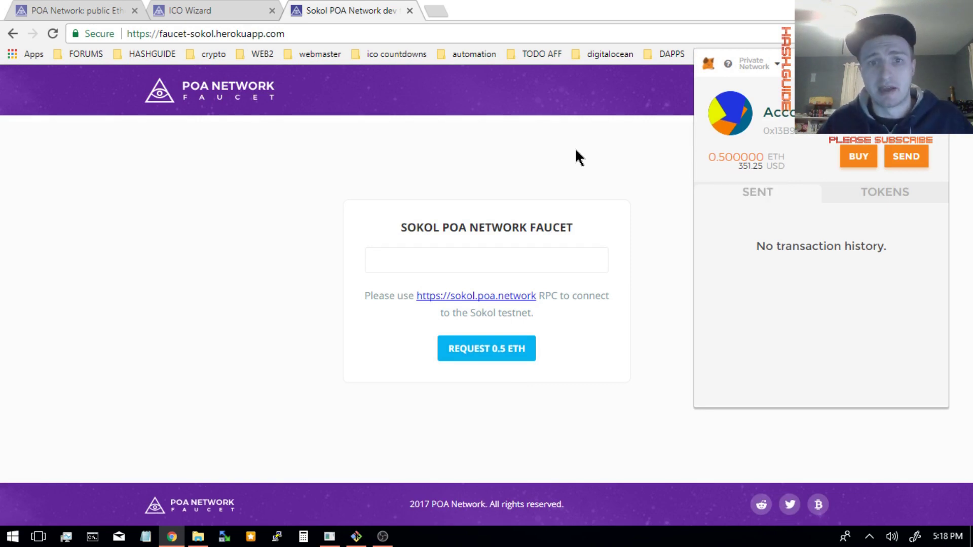
- Check the 0.5 ETH balance on the Sokol network, then return to the ICO Wizard tab
{"action": "left_click", "coordinate": [755, 65]}
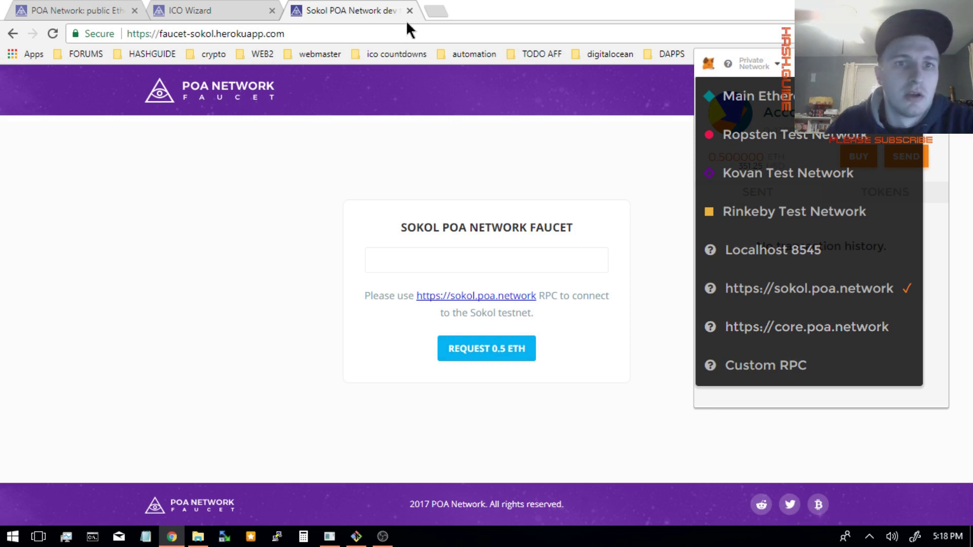
{"action": "left_click", "coordinate": [375, 11]}
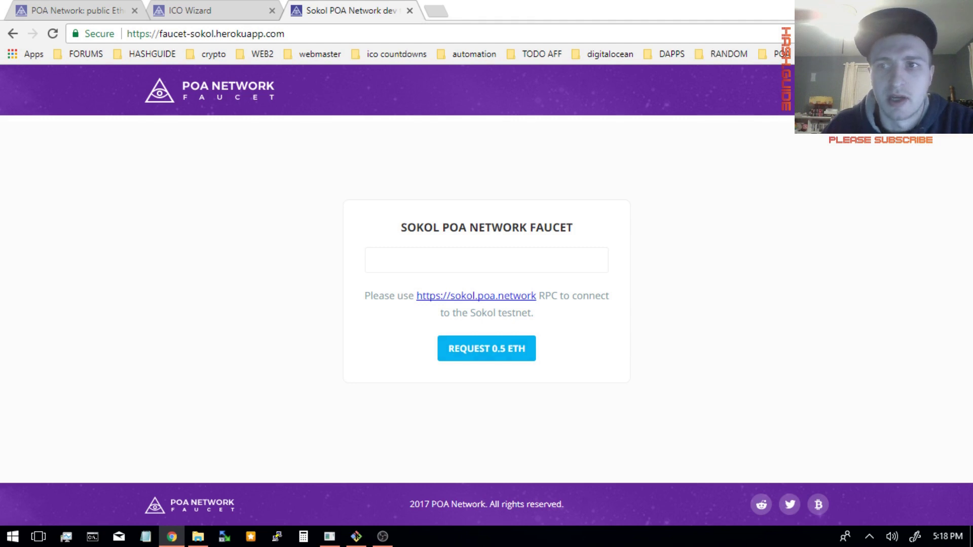
{"action": "left_click", "coordinate": [217, 11]}
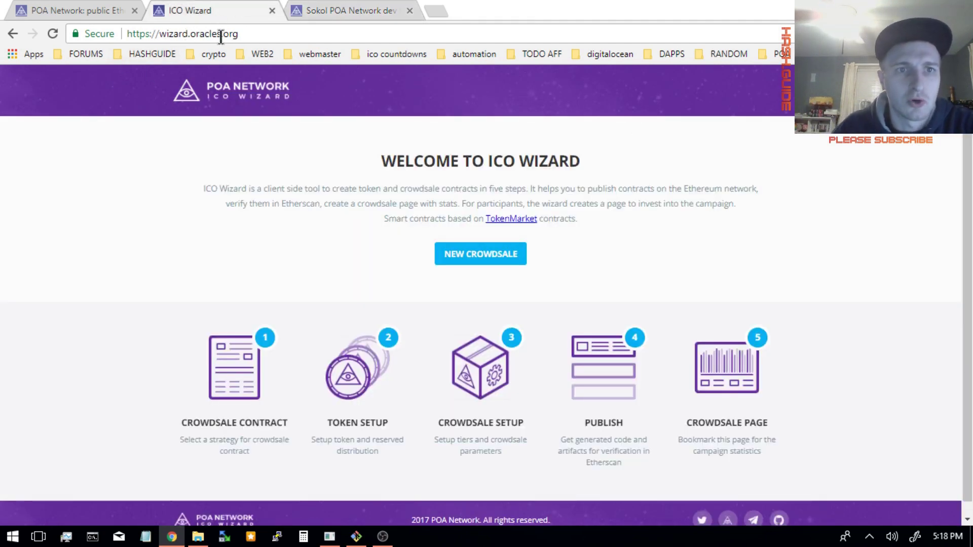
- Start a new crowdsale and enter token name SOKOL, ticker SOK and 18 decimals
{"action": "left_click", "coordinate": [470, 260]}
{"action": "left_click", "coordinate": [484, 401]}
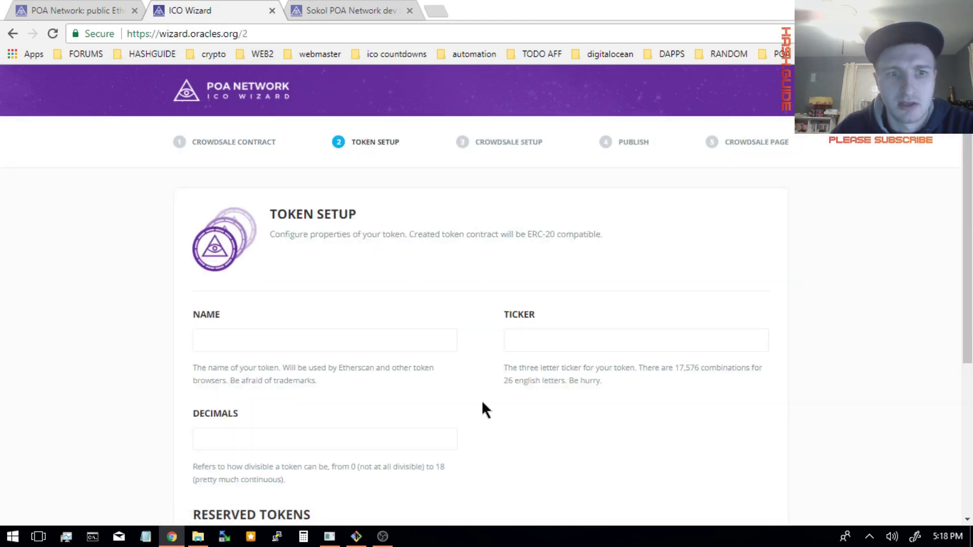
{"action": "left_click", "coordinate": [245, 335]}
{"action": "type", "text": "S"}
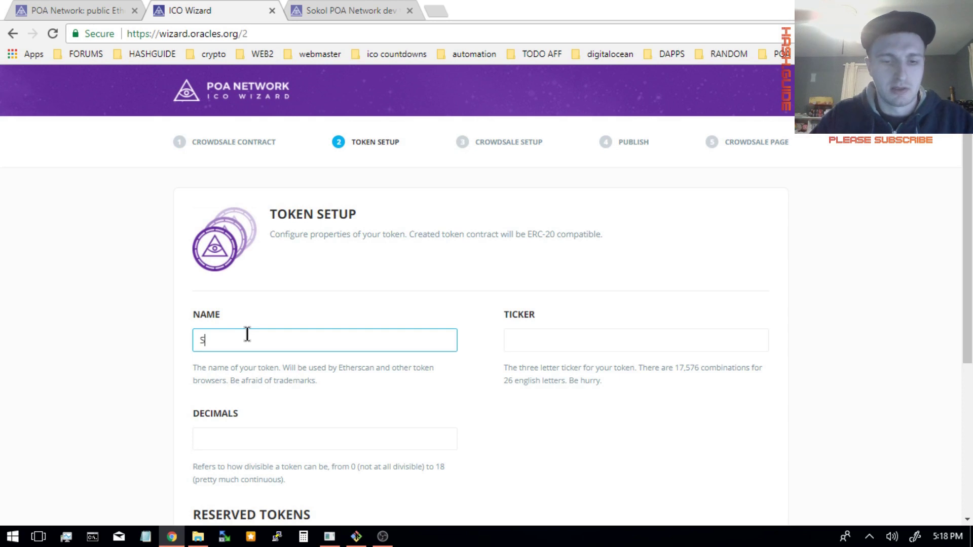
{"action": "type", "text": "OKOL"}
{"action": "key", "text": "Tab"}
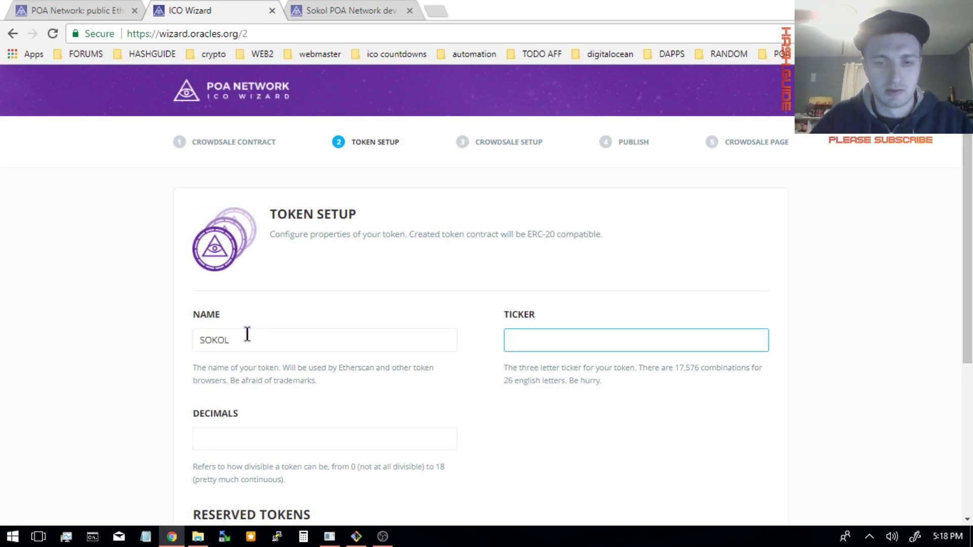
{"action": "key", "text": "Tab"}
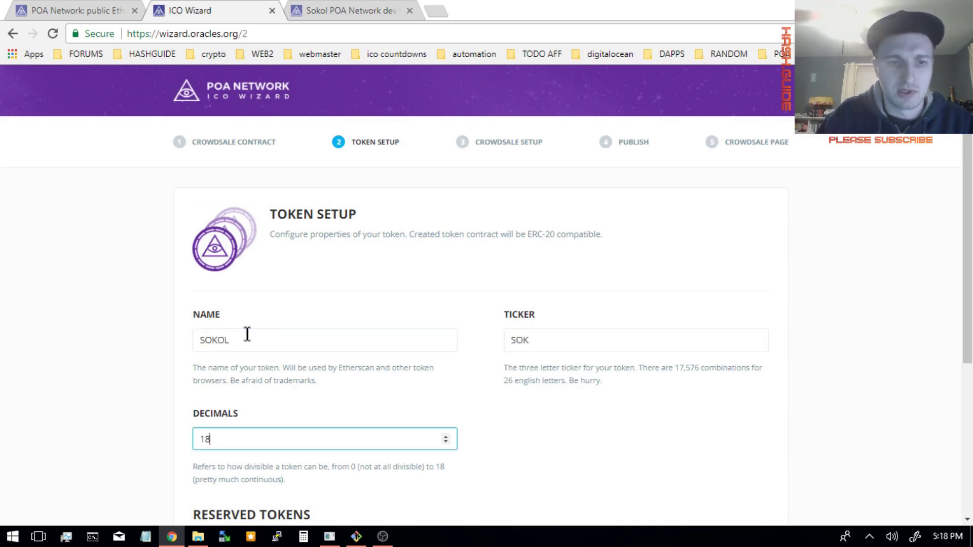
{"action": "key", "text": "Tab"}
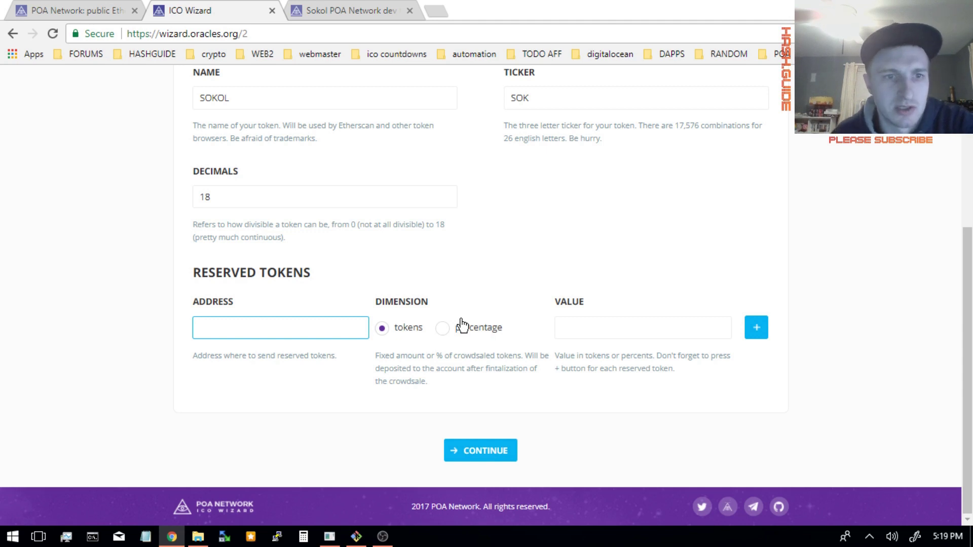
{"action": "left_click", "coordinate": [490, 456]}
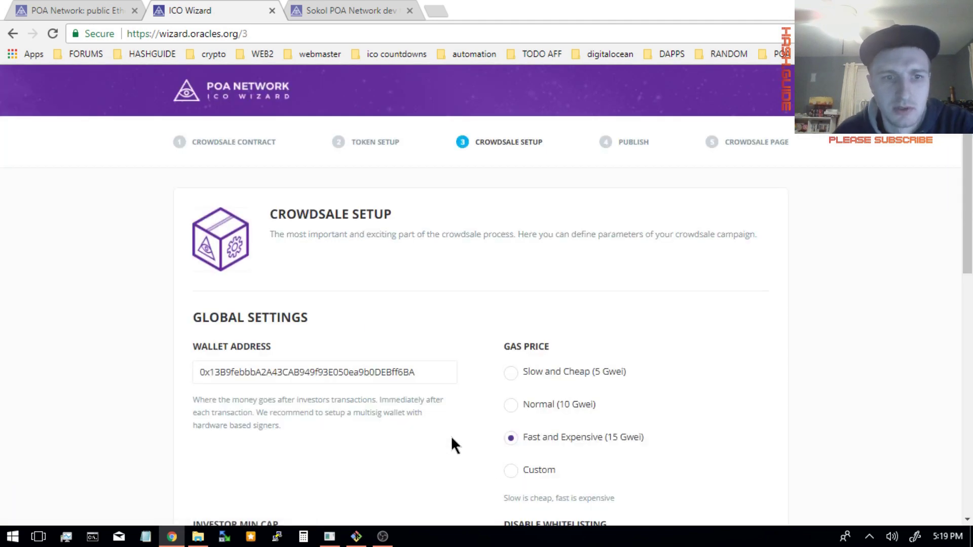
{"action": "scroll", "coordinate": [378, 369], "scroll_direction": "down", "scroll_amount": 4}
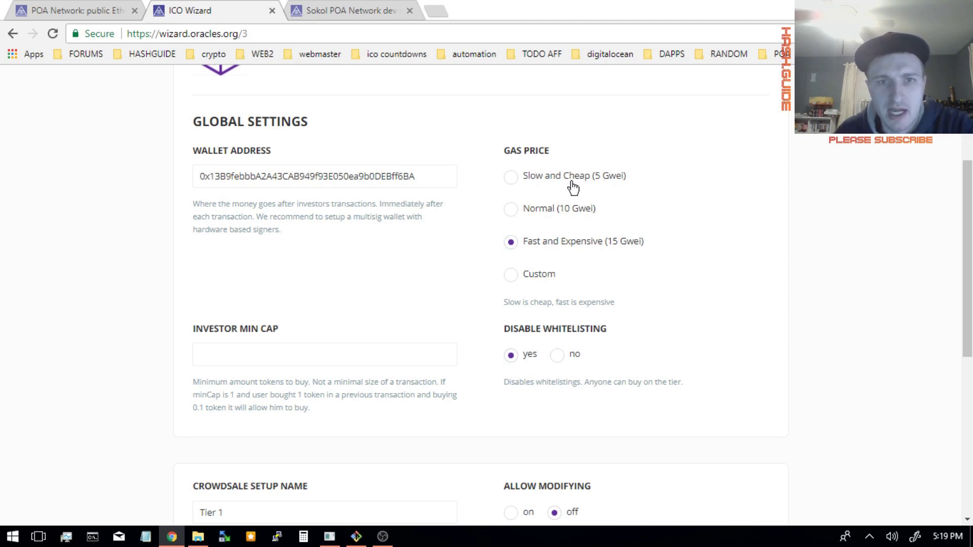
{"action": "left_click", "coordinate": [434, 10]}
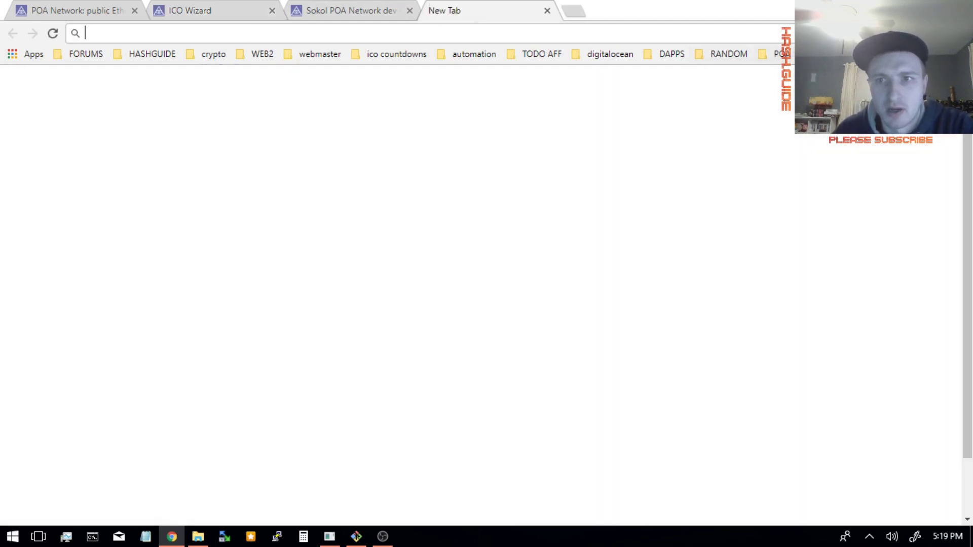
- Load ETH Gas Station from the crypto bookmarks folder to read the 21 Gwei standard price
{"action": "left_click", "coordinate": [780, 53]}
{"action": "mouse_move", "coordinate": [737, 50]}
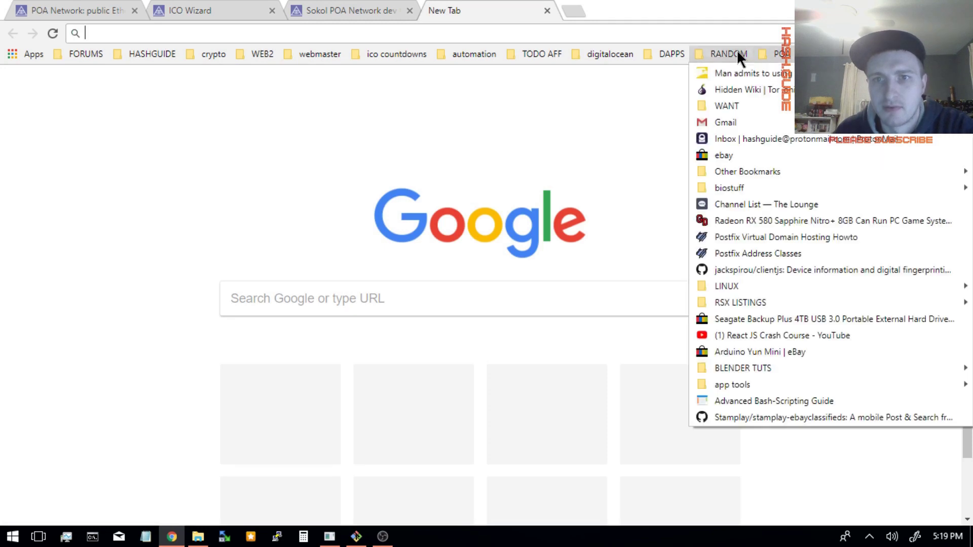
{"action": "mouse_move", "coordinate": [783, 55]}
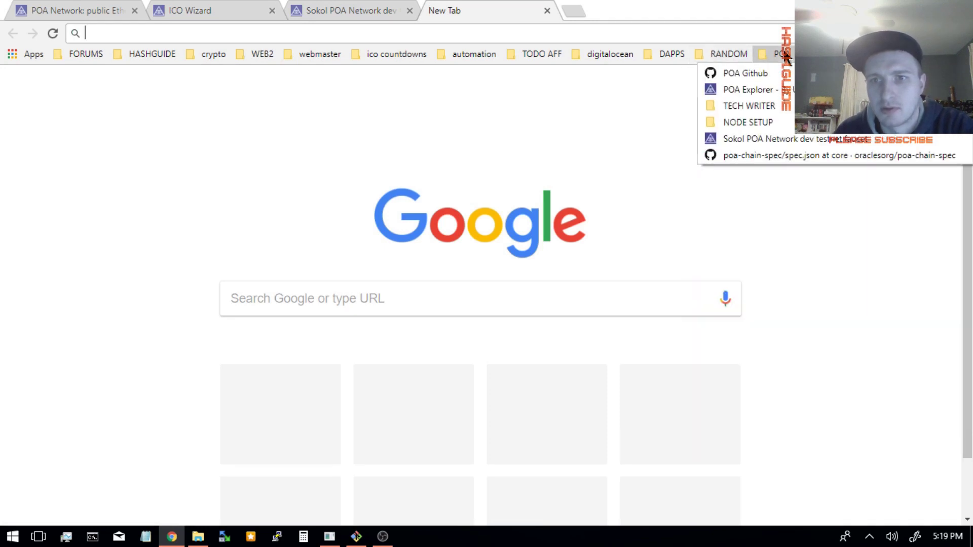
{"action": "left_click", "coordinate": [213, 54]}
{"action": "left_click", "coordinate": [221, 73]}
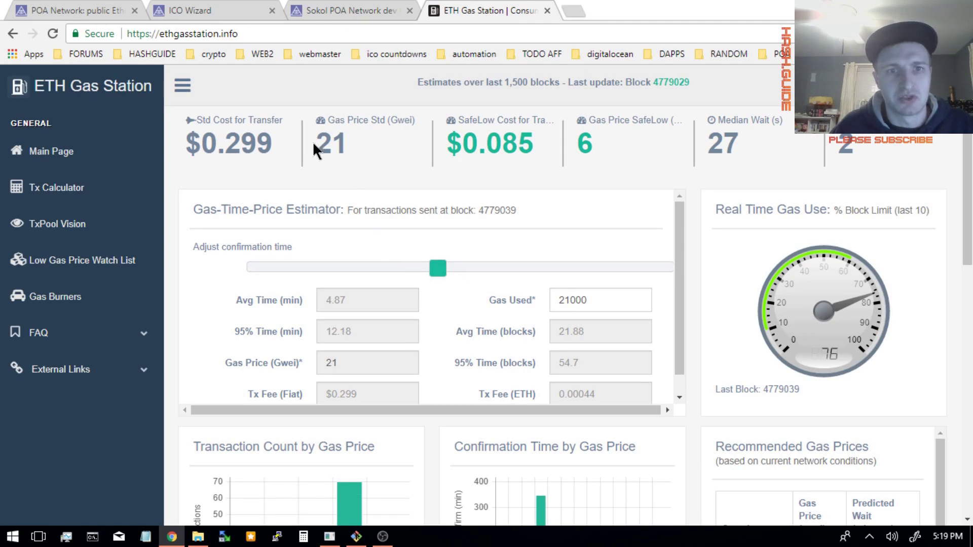
- Switch the crowdsale gas price to Custom and replace 15 with 21 Gwei
{"action": "left_click", "coordinate": [202, 11]}
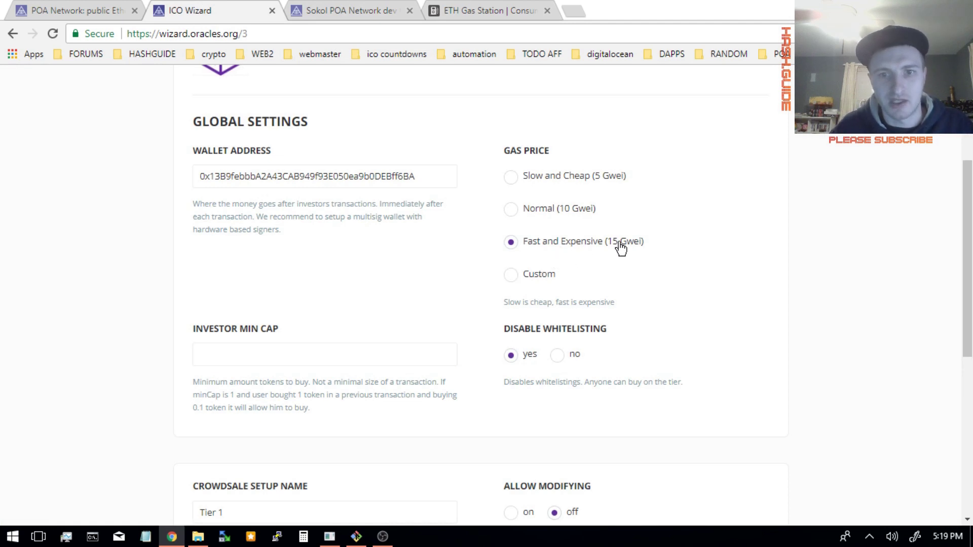
{"action": "left_click", "coordinate": [525, 278]}
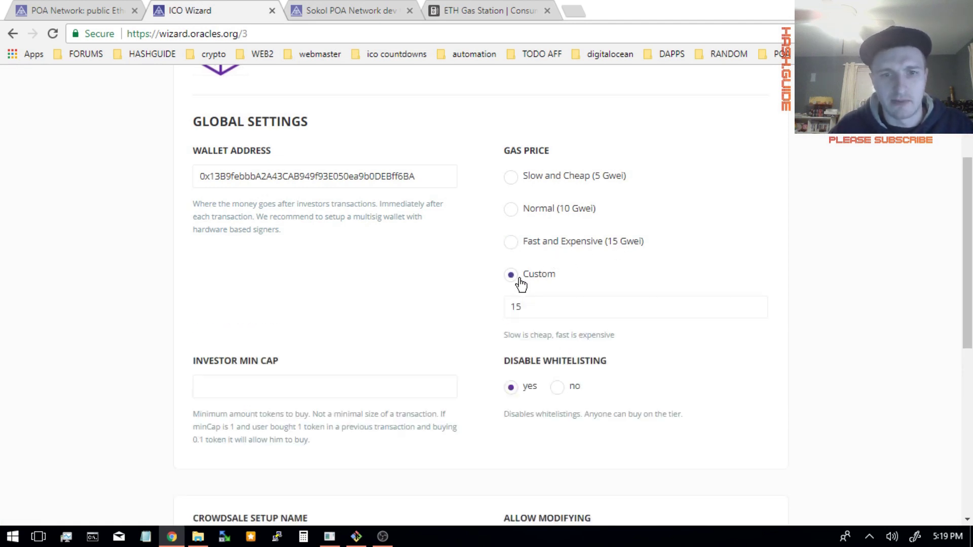
{"action": "key", "text": "ctrl+a"}
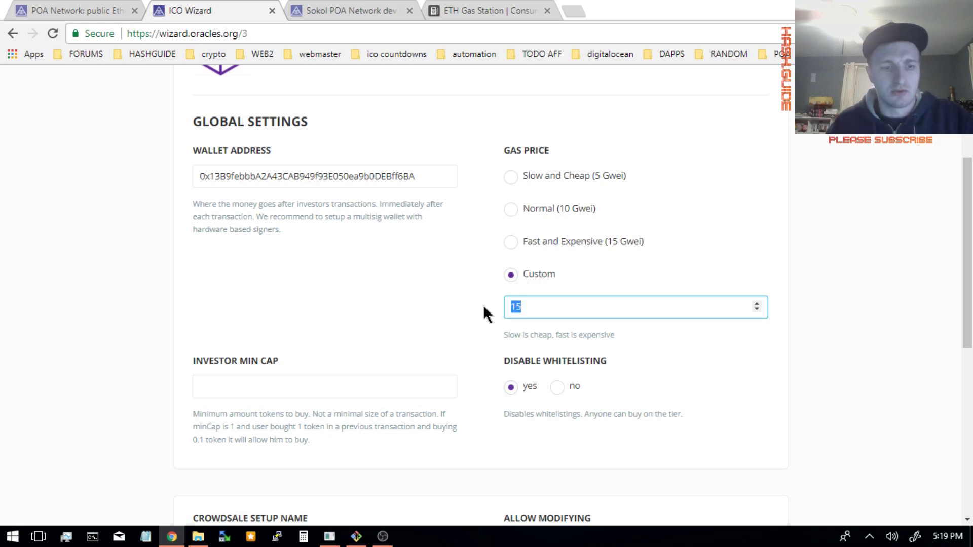
{"action": "type", "text": "21"}
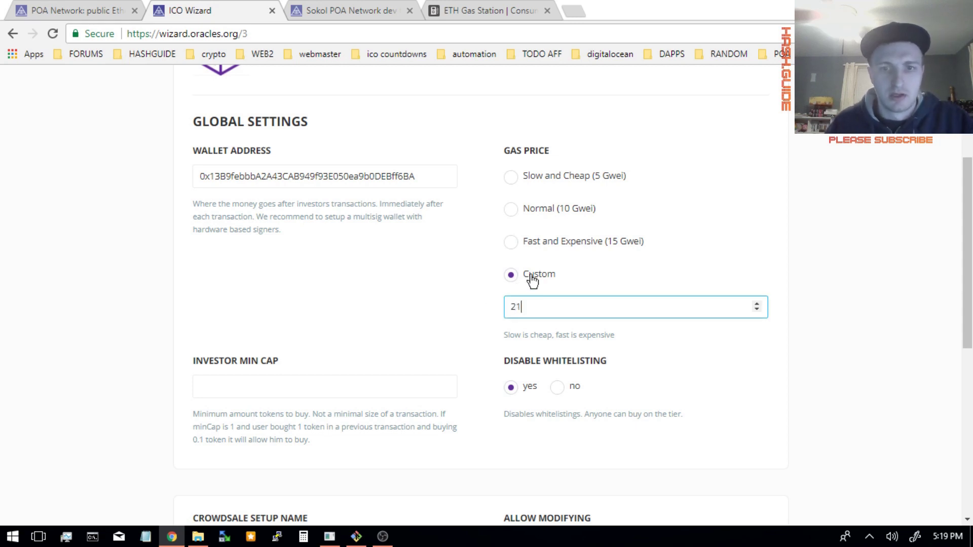
{"action": "scroll", "coordinate": [465, 336], "scroll_direction": "down", "scroll_amount": 1}
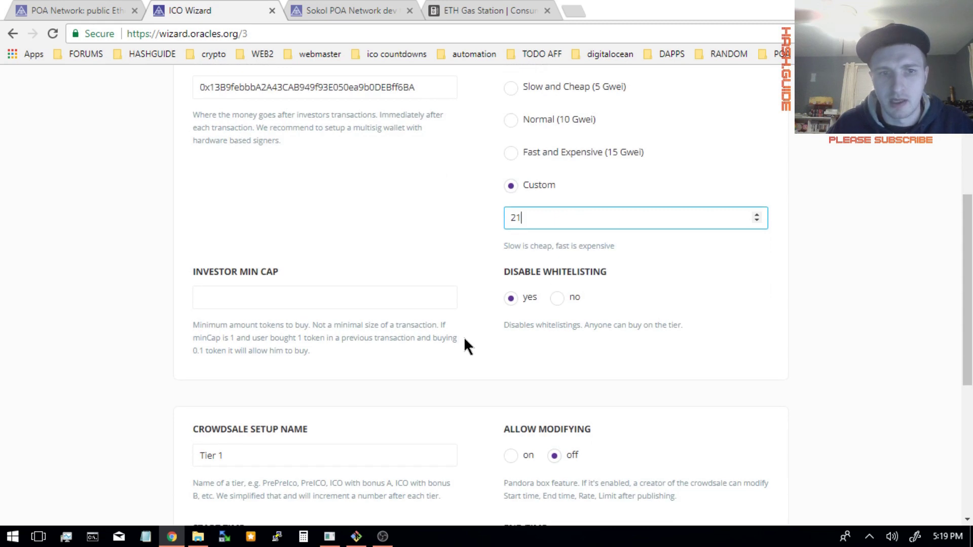
{"action": "left_click", "coordinate": [454, 327]}
- Set Disable Whitelisting to no so whitelisting stays enabled
{"action": "scroll", "coordinate": [451, 324], "scroll_direction": "down", "scroll_amount": 1}
{"action": "scroll", "coordinate": [454, 329], "scroll_direction": "down", "scroll_amount": 1}
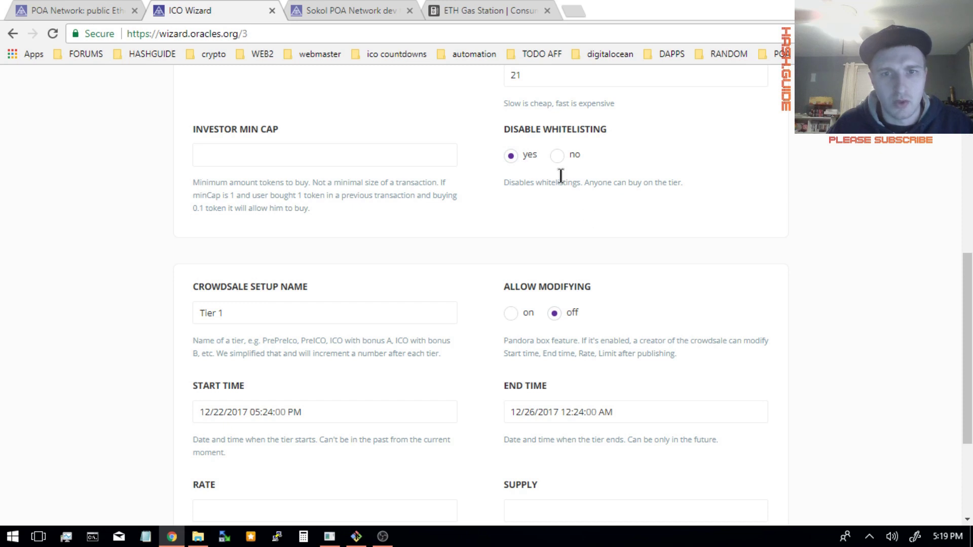
{"action": "left_click", "coordinate": [557, 156]}
- Copy the wallet address, allow modifying Tier 1, and set rate 100 with supply 10000
{"action": "scroll", "coordinate": [509, 266], "scroll_direction": "up", "scroll_amount": 3}
{"action": "double_click", "coordinate": [289, 158]}
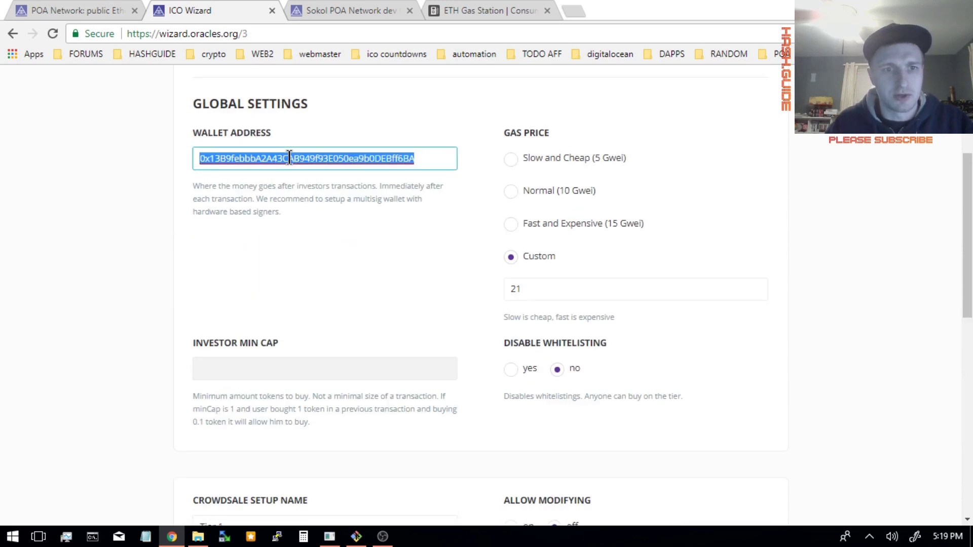
{"action": "scroll", "coordinate": [348, 223], "scroll_direction": "down", "scroll_amount": 5}
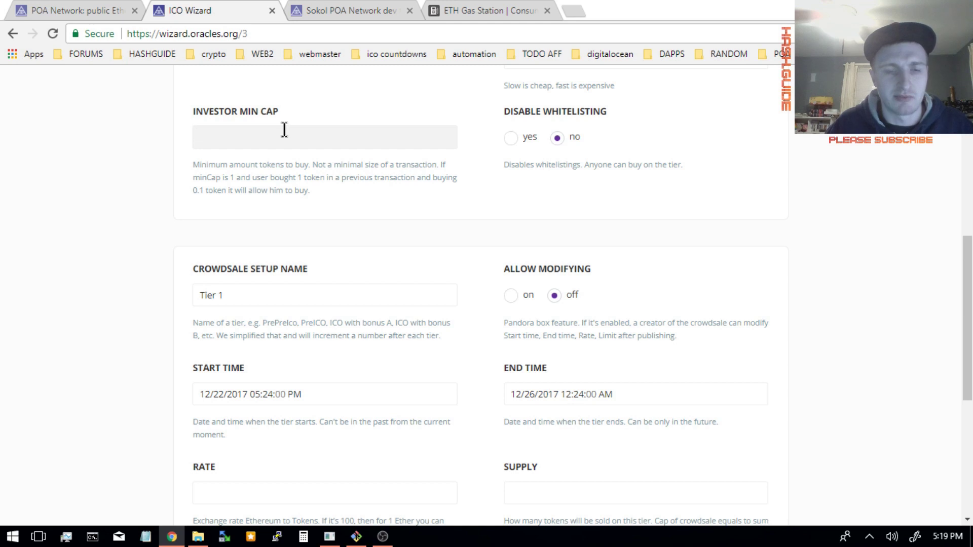
{"action": "scroll", "coordinate": [291, 152], "scroll_direction": "down", "scroll_amount": 3}
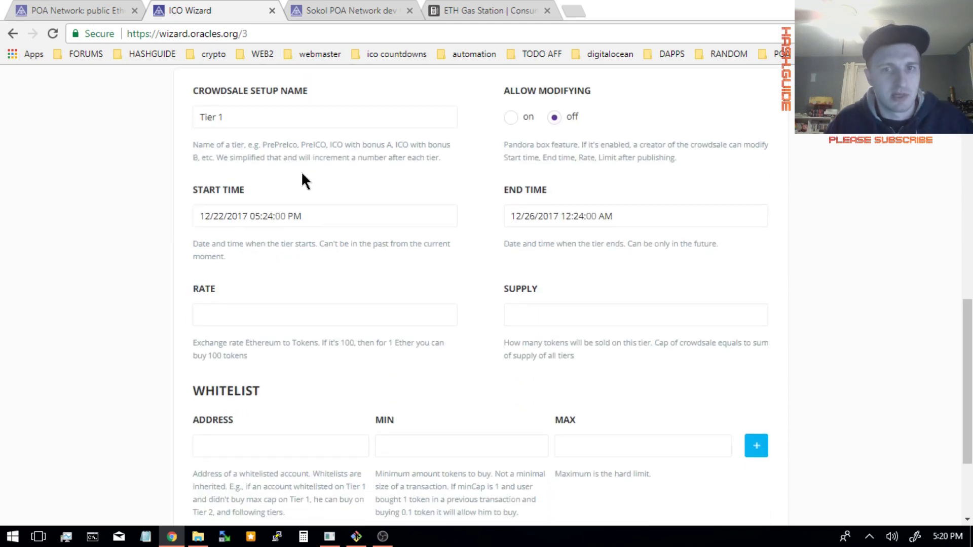
{"action": "left_click", "coordinate": [510, 118]}
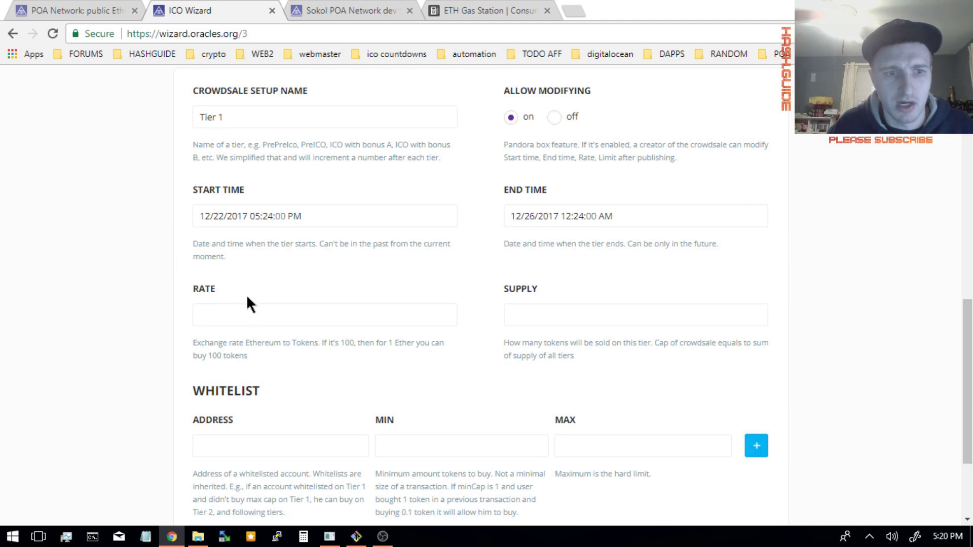
{"action": "left_click", "coordinate": [275, 318]}
{"action": "type", "text": "100"}
{"action": "key", "text": "Tab"}
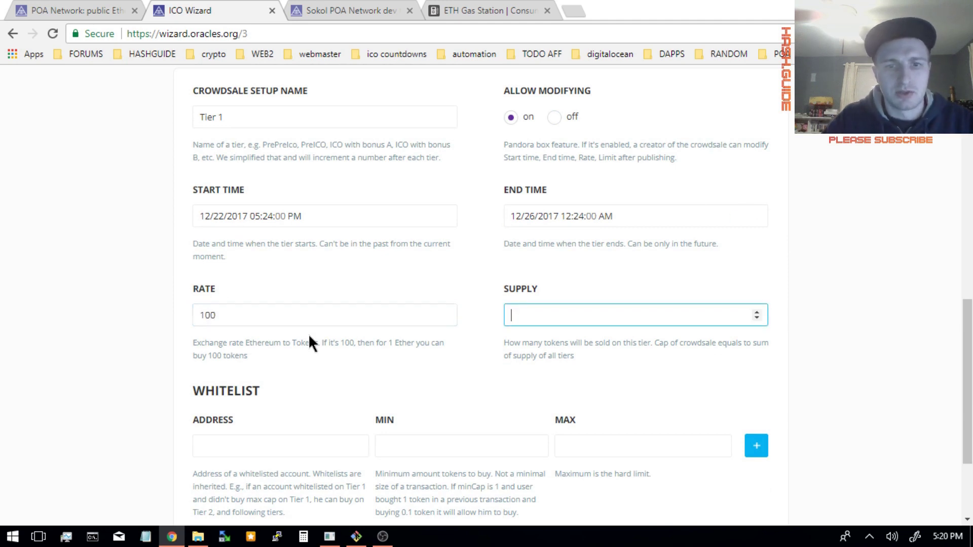
{"action": "type", "text": "10000"}
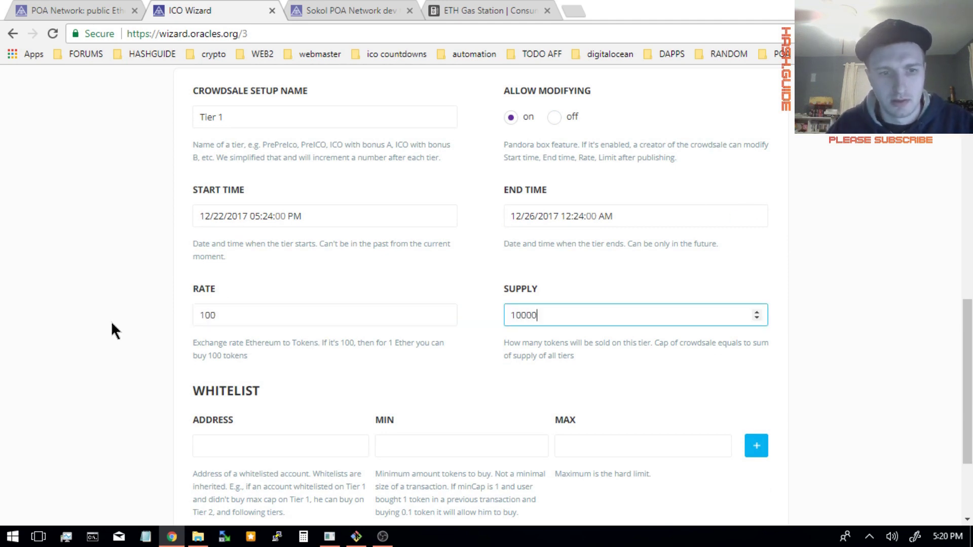
- Add the wallet to the Tier 1 whitelist with minimum 1 and maximum 100
{"action": "left_click", "coordinate": [261, 442]}
{"action": "key", "text": "ctrl+v"}
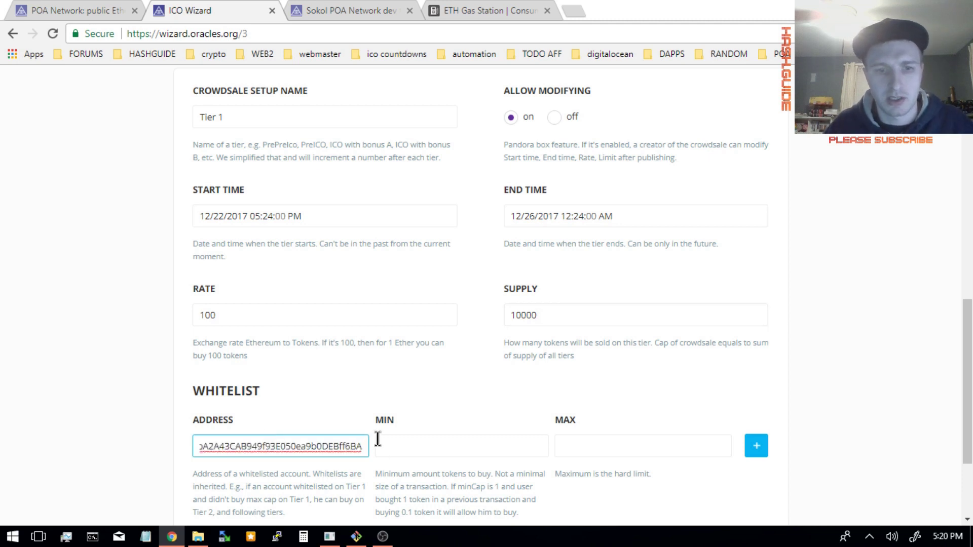
{"action": "left_click", "coordinate": [382, 436]}
{"action": "type", "text": "1"}
{"action": "key", "text": "Tab"}
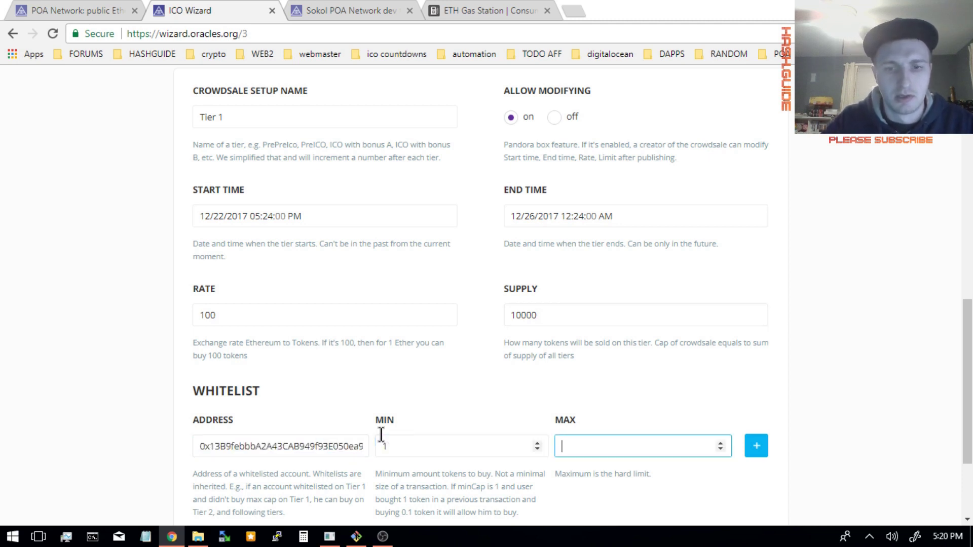
{"action": "type", "text": "200"}
{"action": "key", "text": "BackSpace"}
{"action": "key", "text": "BackSpace"}
{"action": "key", "text": "BackSpace"}
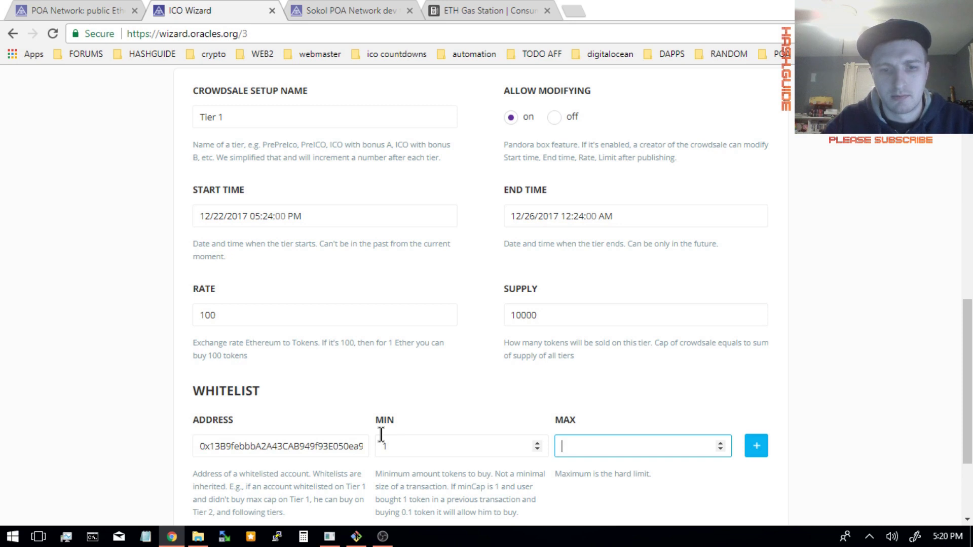
{"action": "type", "text": "100"}
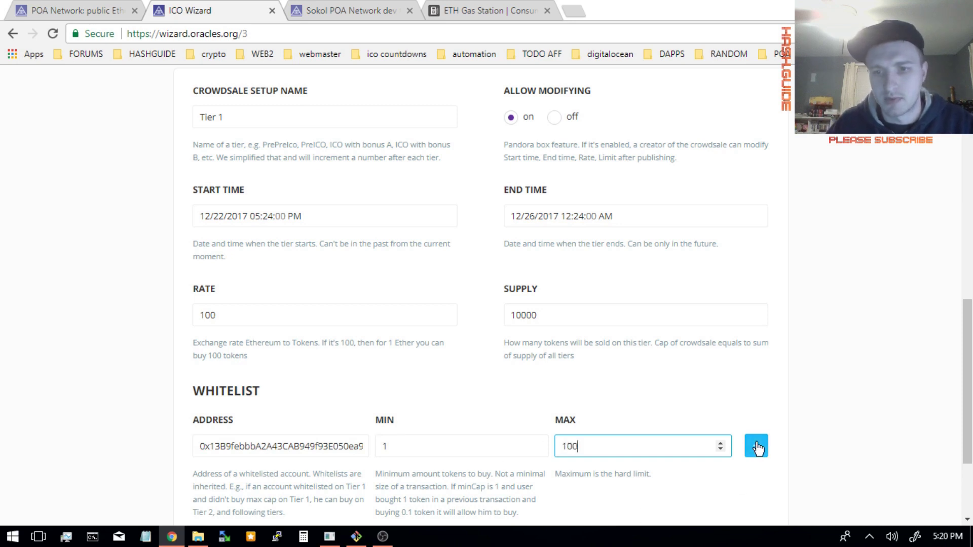
{"action": "left_click", "coordinate": [758, 449]}
- Review the tier settings and continue to publish the crowdsale
{"action": "scroll", "coordinate": [738, 385], "scroll_direction": "down", "scroll_amount": 4}
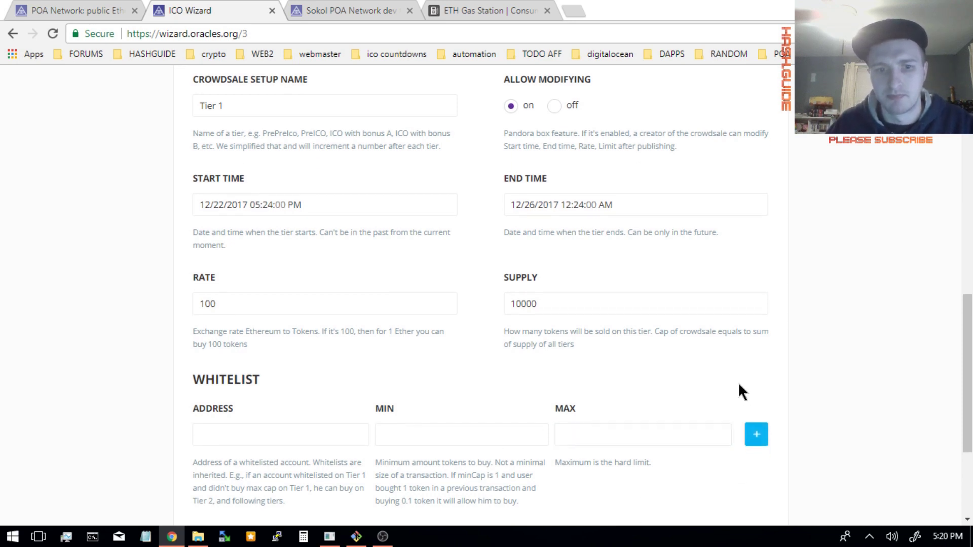
{"action": "scroll", "coordinate": [737, 390], "scroll_direction": "up", "scroll_amount": 10}
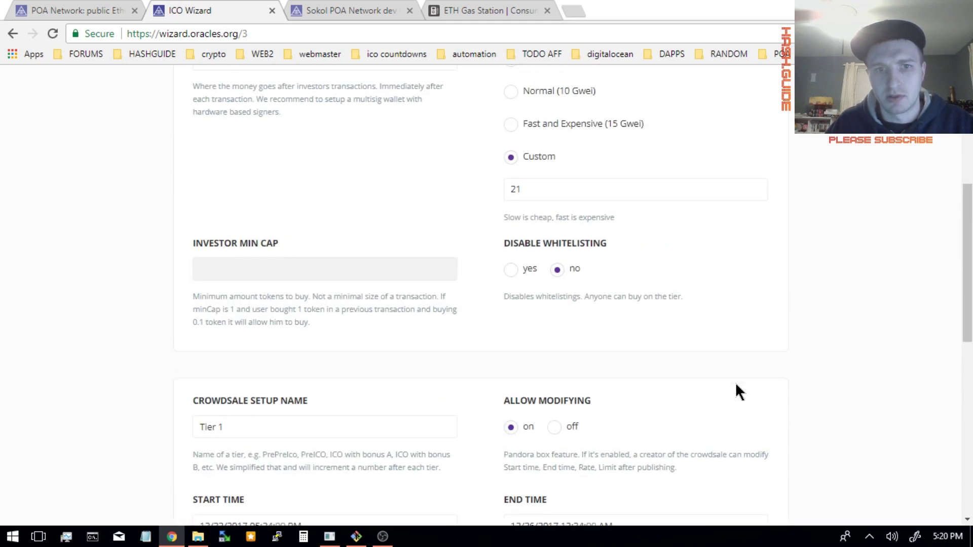
{"action": "scroll", "coordinate": [737, 390], "scroll_direction": "up", "scroll_amount": 5}
{"action": "scroll", "coordinate": [737, 390], "scroll_direction": "down", "scroll_amount": 15}
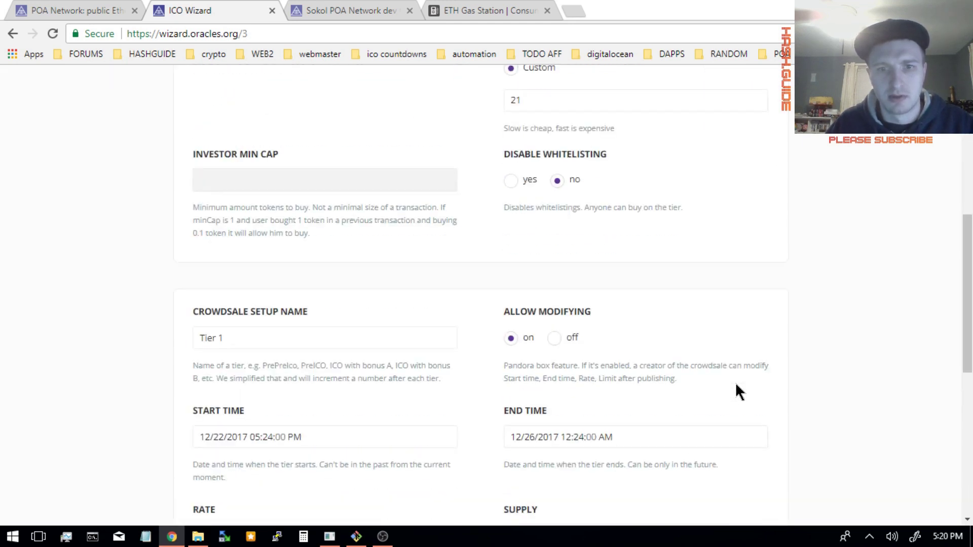
{"action": "scroll", "coordinate": [735, 382], "scroll_direction": "down", "scroll_amount": 1}
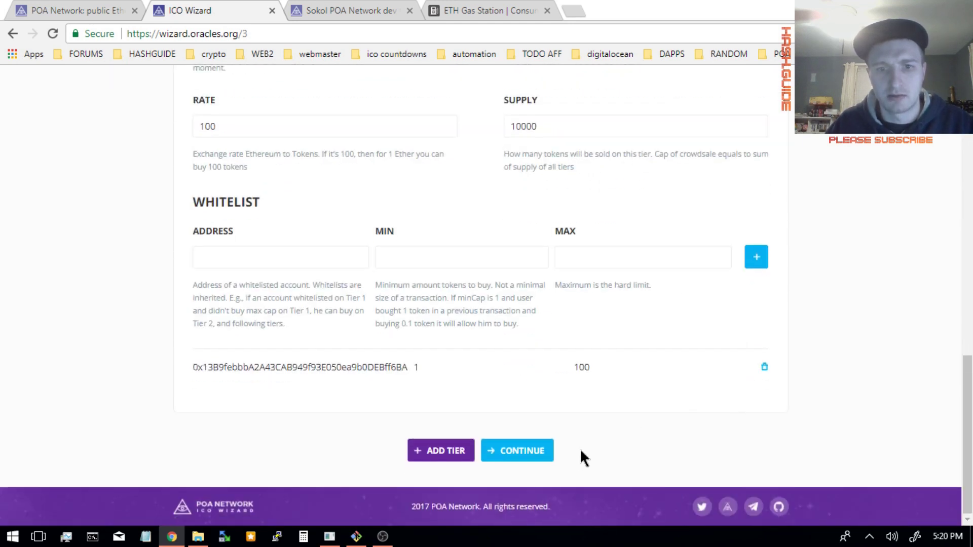
{"action": "left_click", "coordinate": [534, 462]}
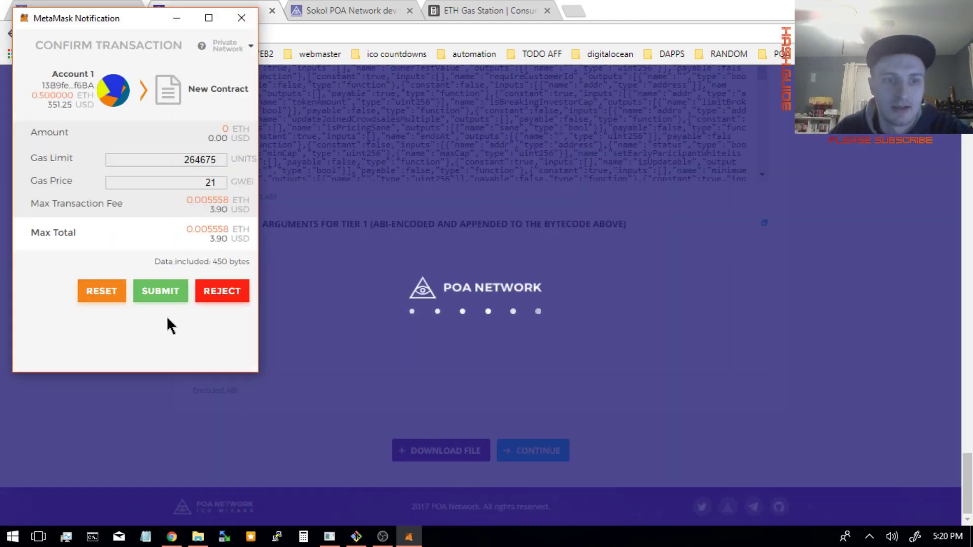
- Submit the first six contract deployment transactions in MetaMask at 21 Gwei
{"action": "left_click", "coordinate": [155, 297]}
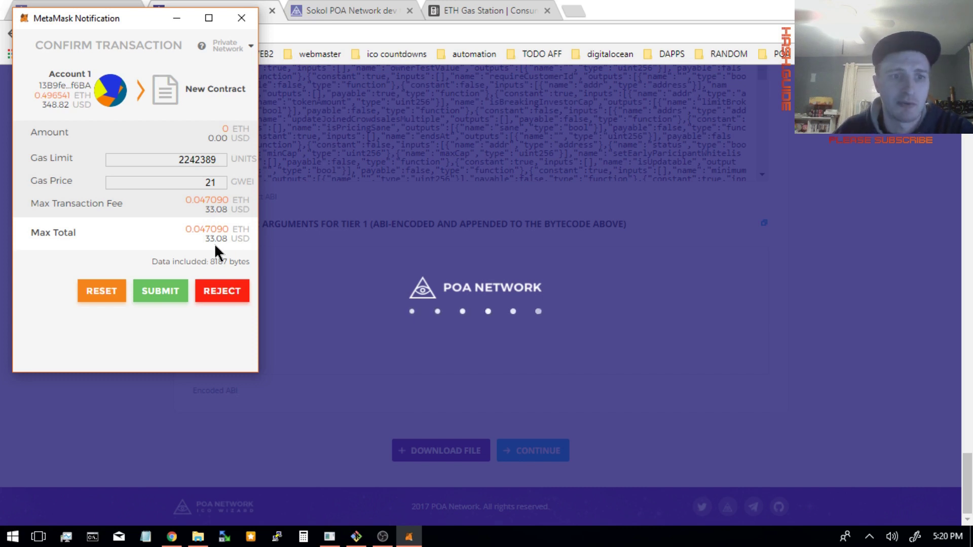
{"action": "left_click", "coordinate": [160, 290]}
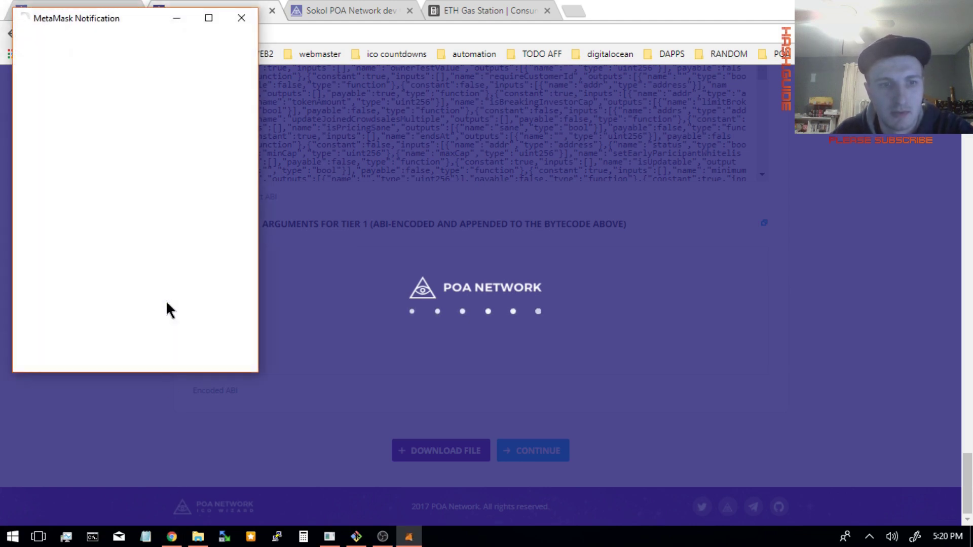
{"action": "left_click", "coordinate": [167, 295]}
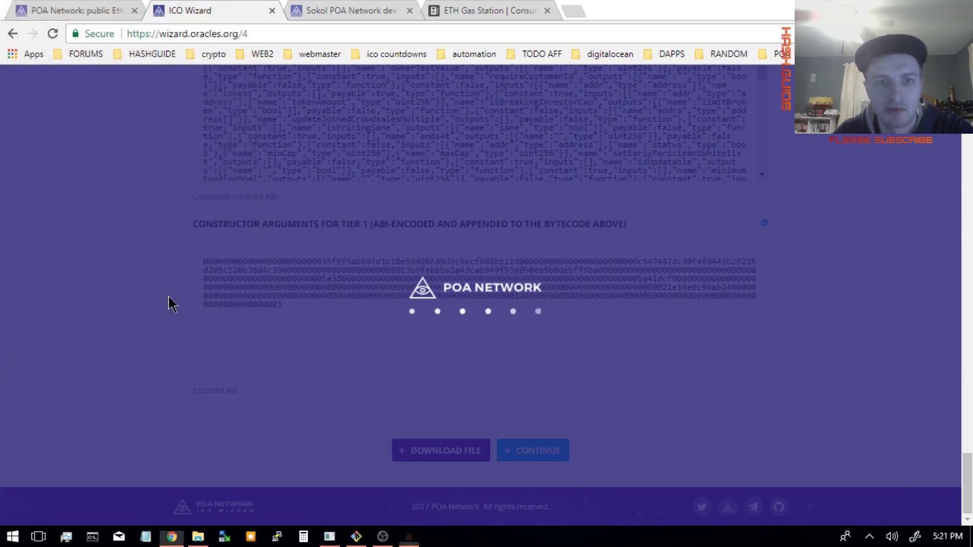
{"action": "left_click", "coordinate": [160, 295]}
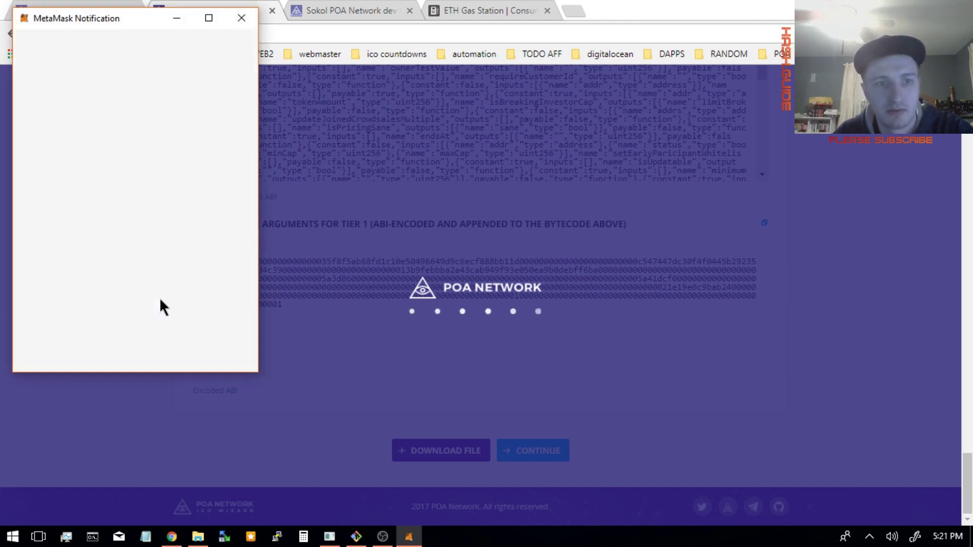
{"action": "left_click", "coordinate": [160, 299]}
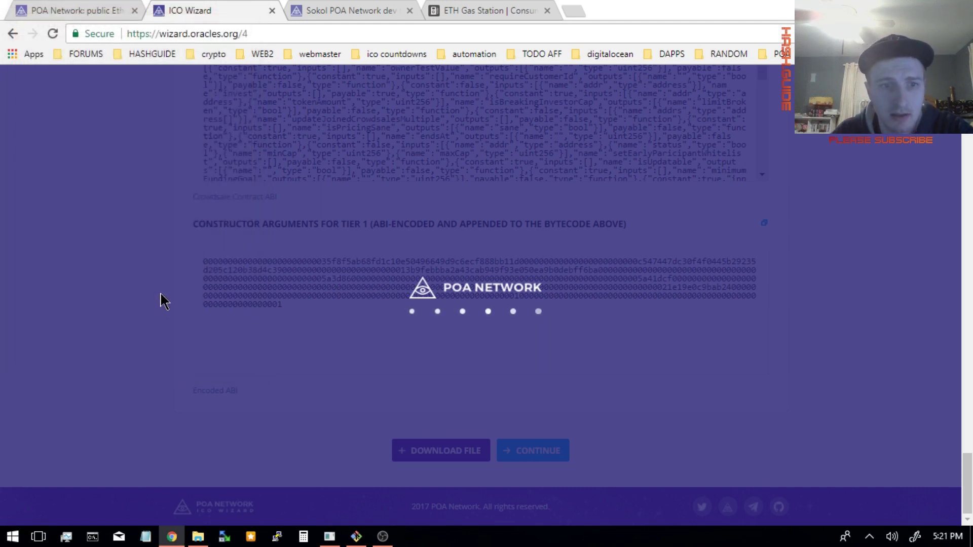
{"action": "left_click", "coordinate": [160, 280]}
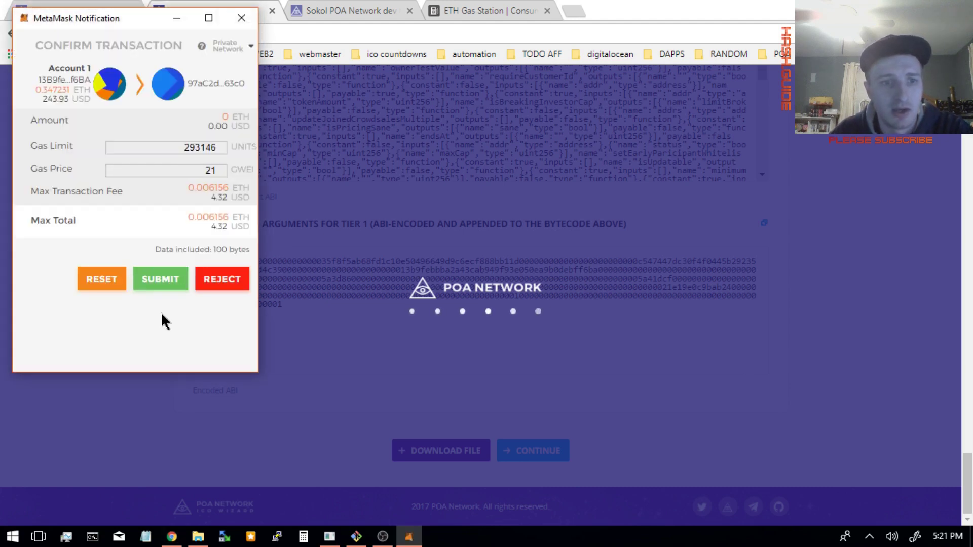
- Submit the last seven deployment transactions, including those with gas limits 135708 and 68622
{"action": "left_click", "coordinate": [165, 282]}
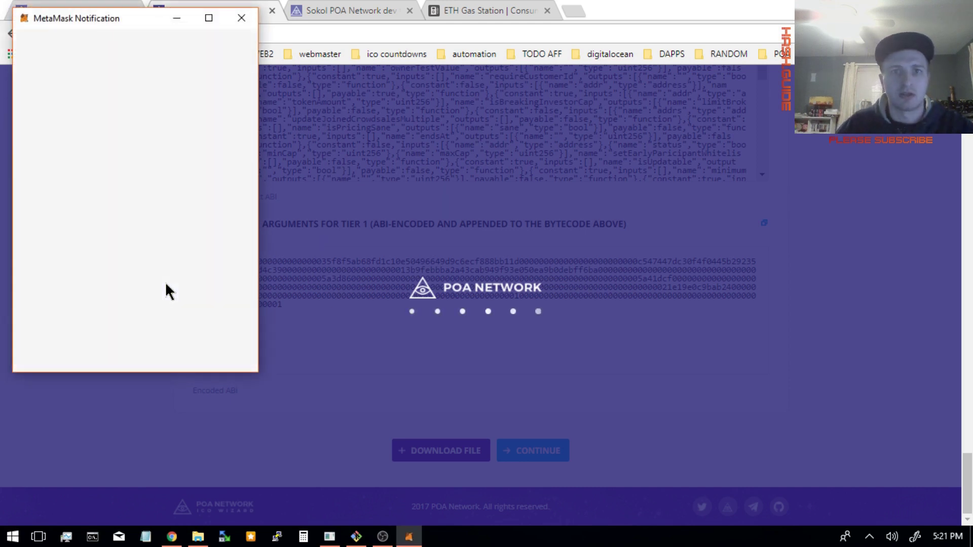
{"action": "left_click", "coordinate": [167, 288]}
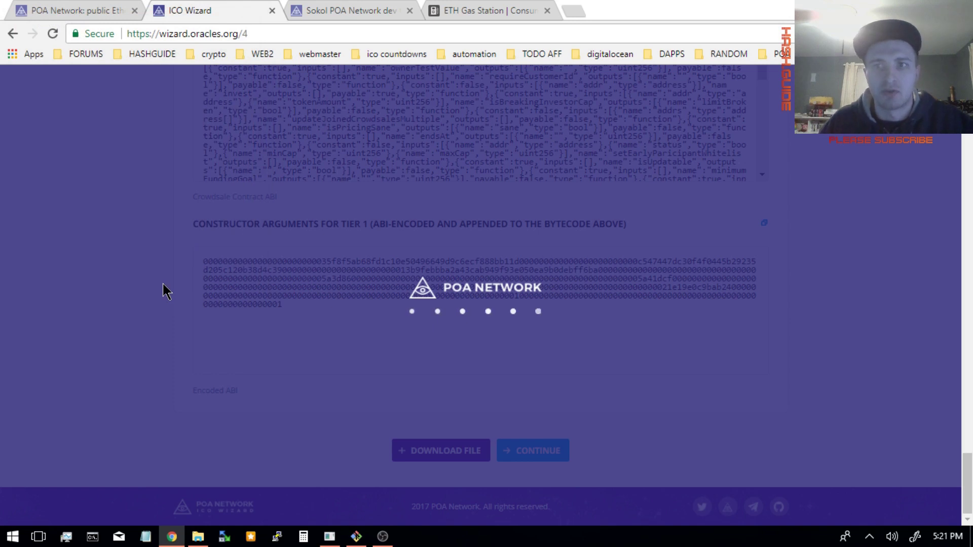
{"action": "left_click", "coordinate": [163, 291]}
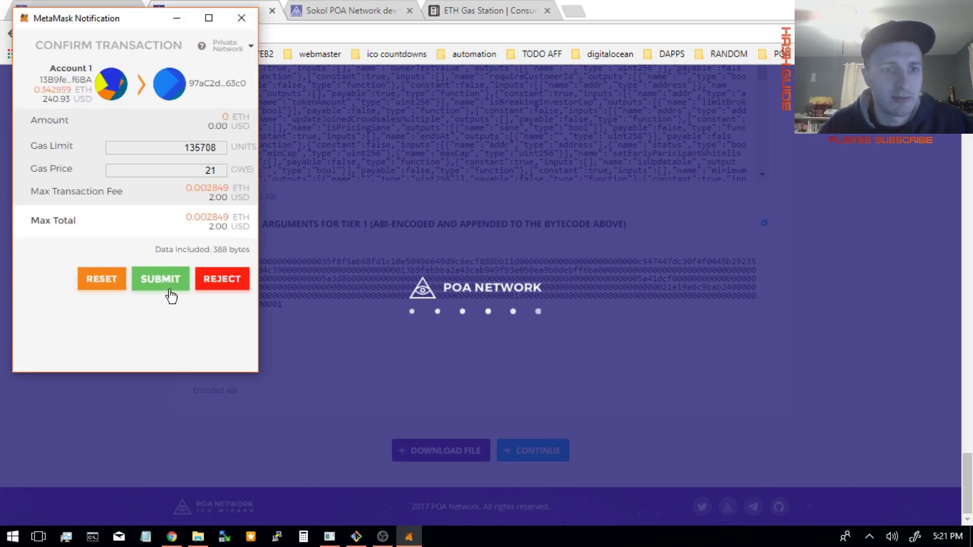
{"action": "left_click", "coordinate": [171, 294]}
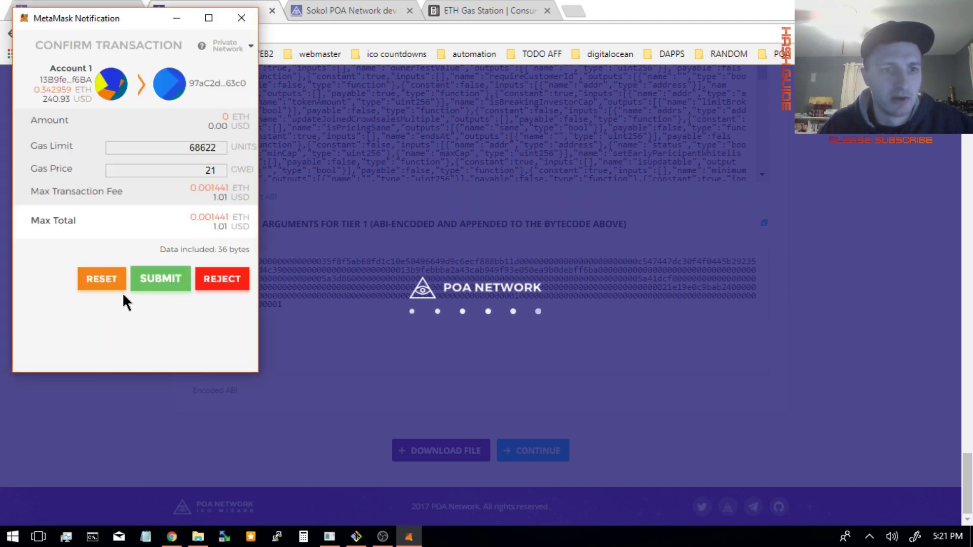
{"action": "left_click", "coordinate": [159, 291]}
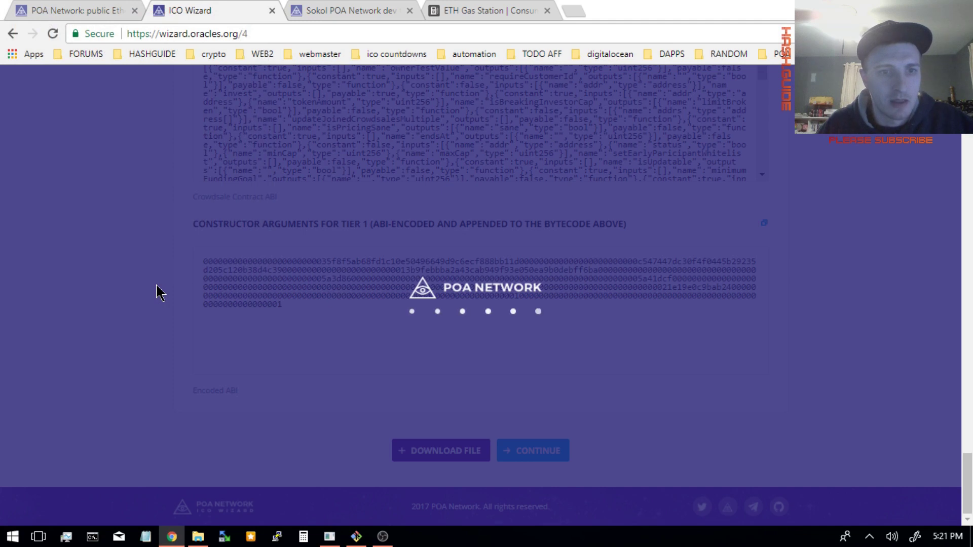
{"action": "left_click", "coordinate": [156, 287]}
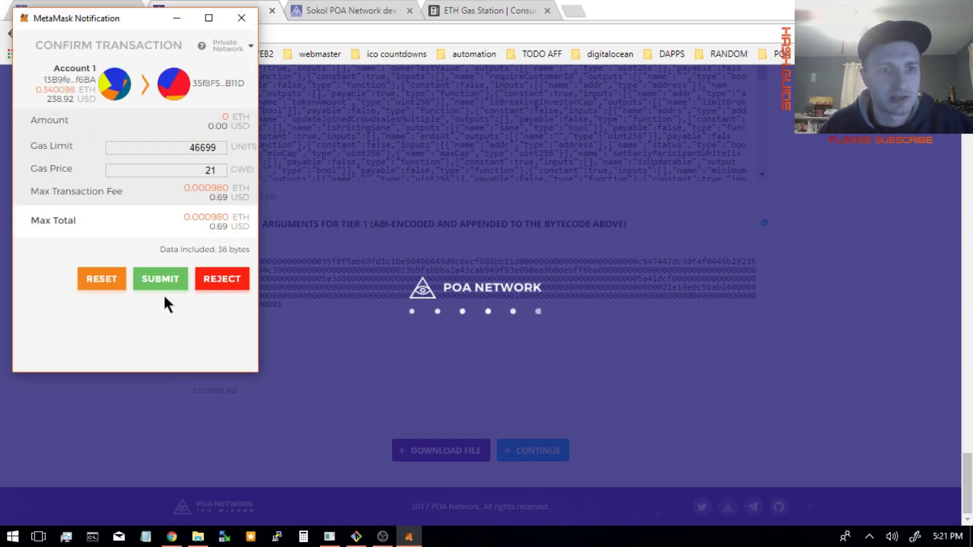
{"action": "left_click", "coordinate": [163, 284]}
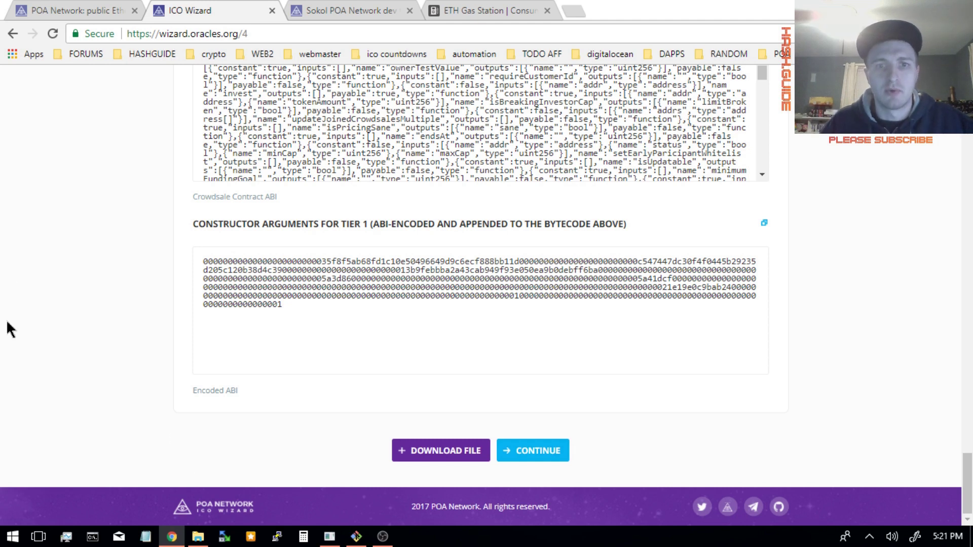
- Download the contract artifacts file and open the icowizard zip in WinRAR
{"action": "left_click", "coordinate": [408, 457]}
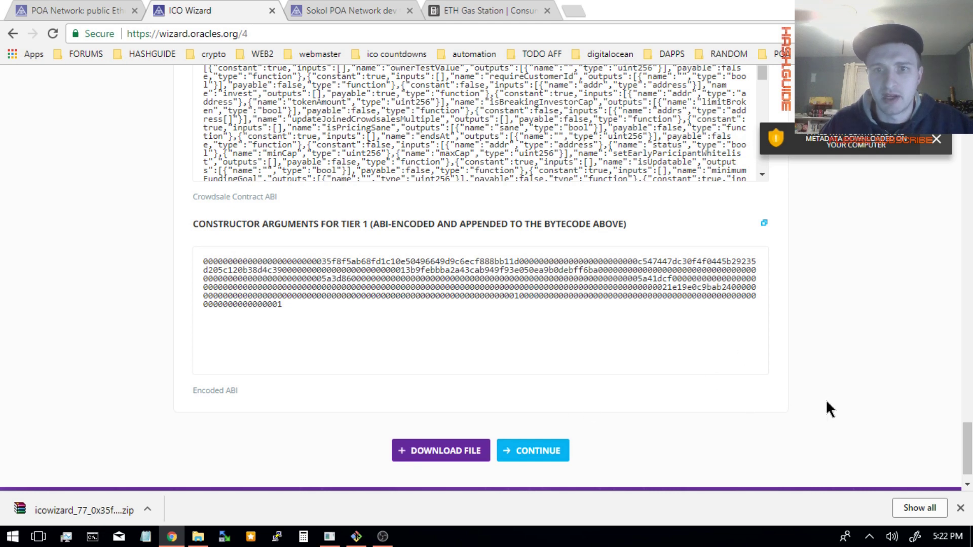
{"action": "scroll", "coordinate": [827, 401], "scroll_direction": "up", "scroll_amount": 14}
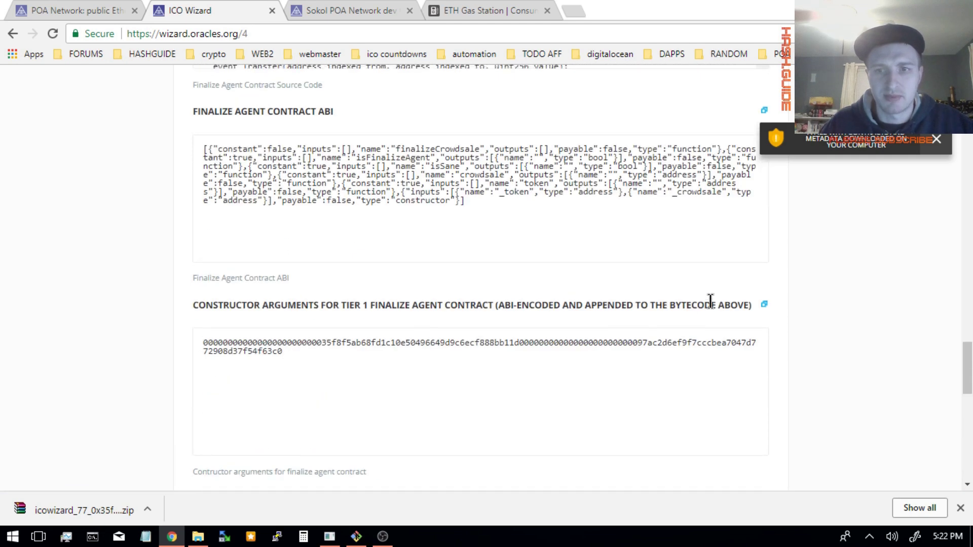
{"action": "scroll", "coordinate": [711, 299], "scroll_direction": "up", "scroll_amount": 20}
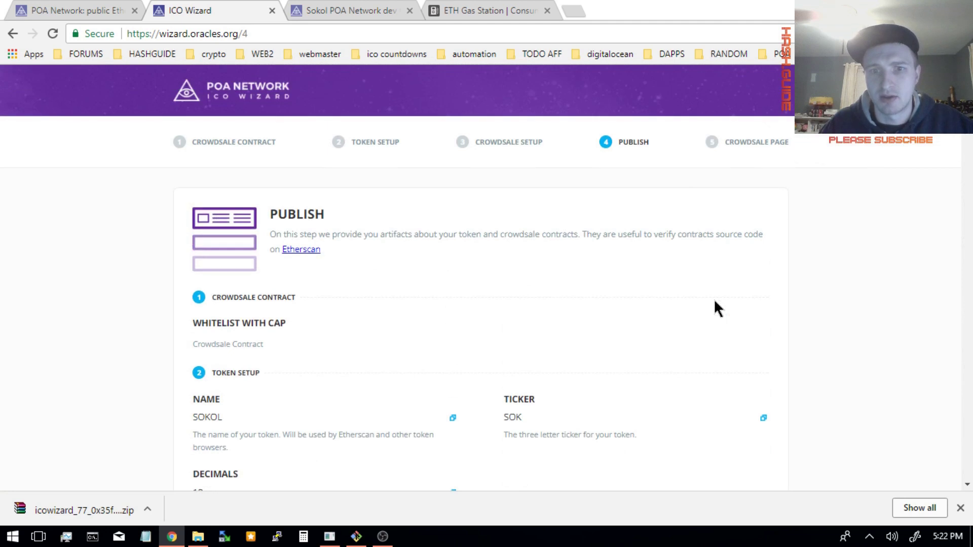
{"action": "scroll", "coordinate": [714, 308], "scroll_direction": "down", "scroll_amount": 18}
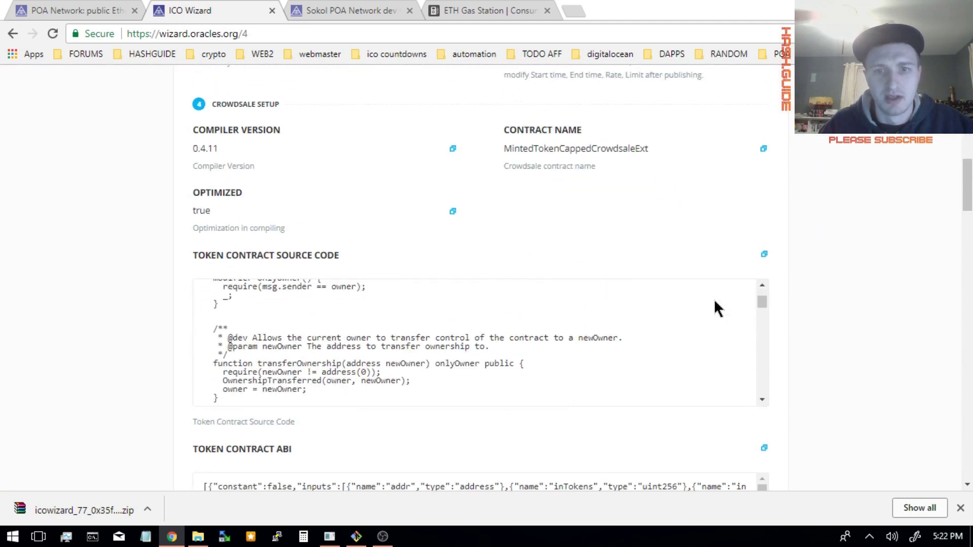
{"action": "scroll", "coordinate": [805, 297], "scroll_direction": "down", "scroll_amount": 6}
{"action": "scroll", "coordinate": [537, 196], "scroll_direction": "up", "scroll_amount": 4}
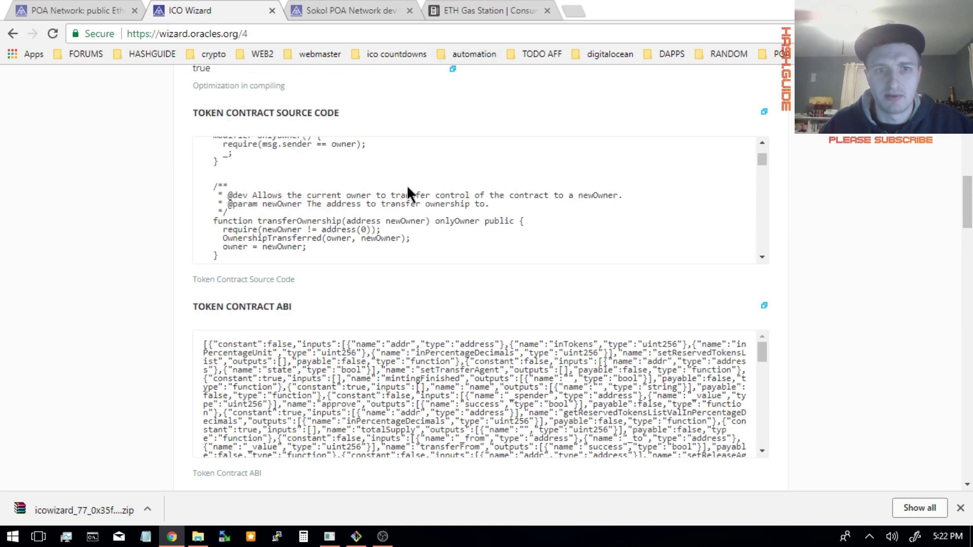
{"action": "scroll", "coordinate": [809, 379], "scroll_direction": "down", "scroll_amount": 6}
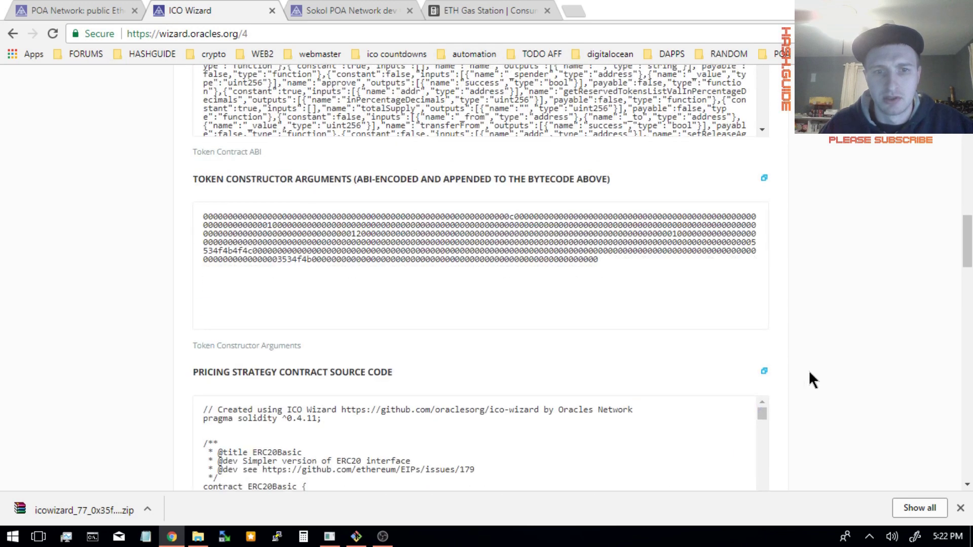
{"action": "scroll", "coordinate": [808, 380], "scroll_direction": "down", "scroll_amount": 5}
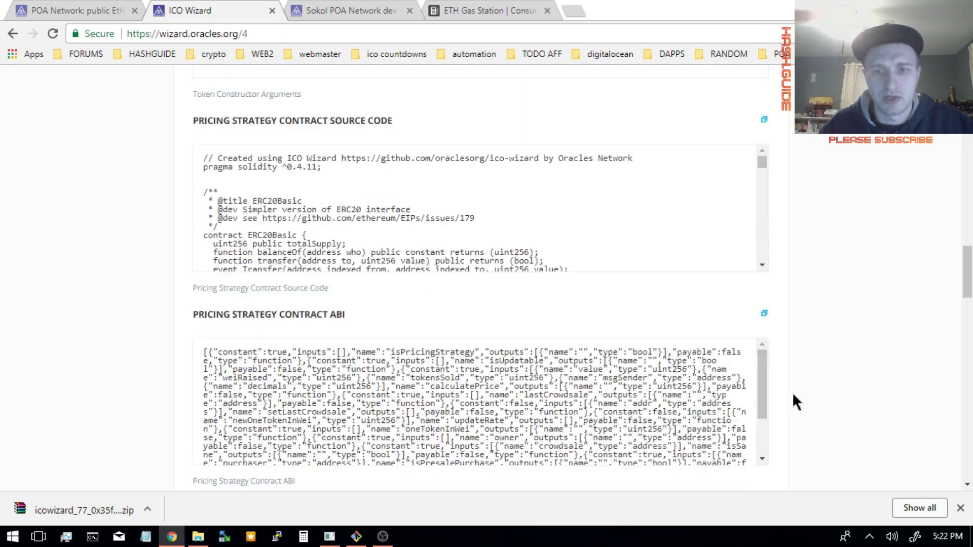
{"action": "scroll", "coordinate": [794, 396], "scroll_direction": "down", "scroll_amount": 7}
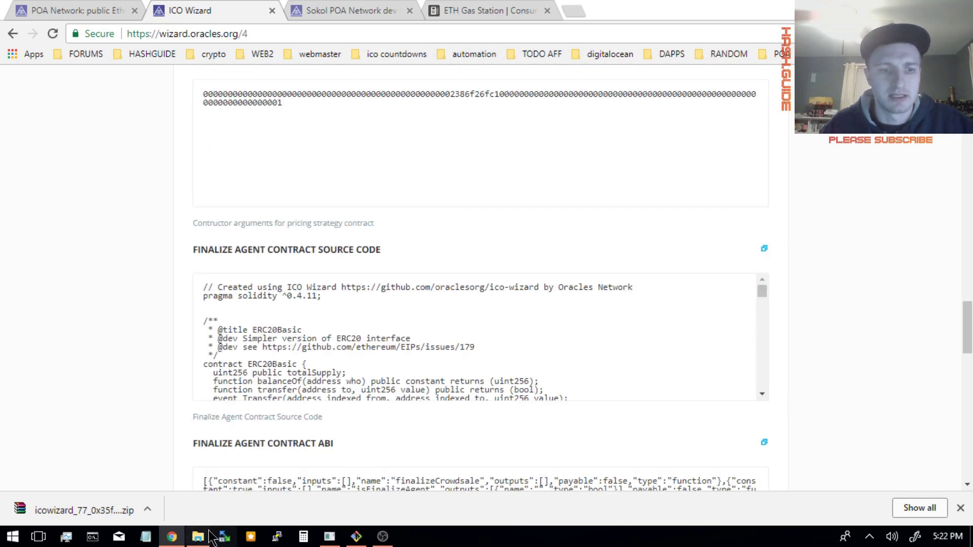
{"action": "left_click", "coordinate": [109, 509]}
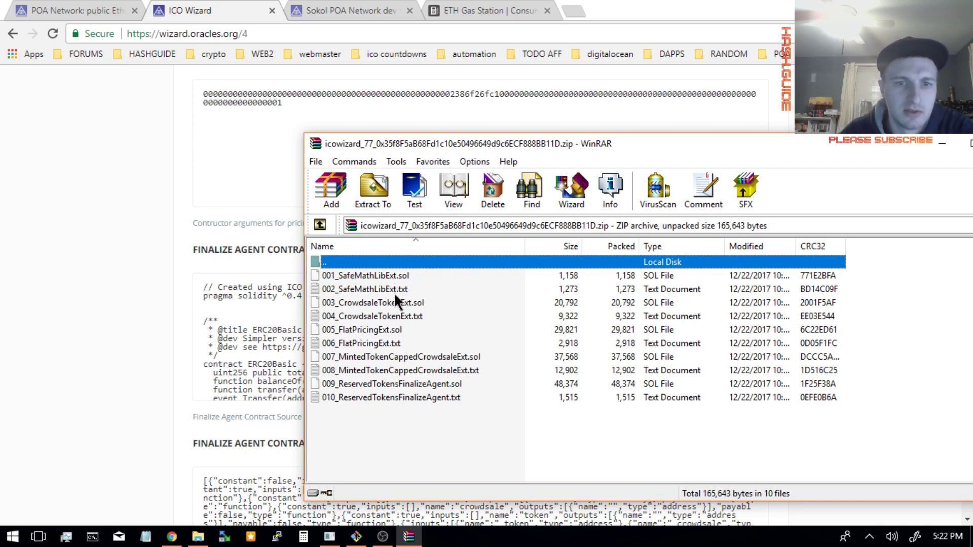
- Preview 002_SafeMathLibExt.txt, select all archive files and bring up the GitHub folder window
{"action": "double_click", "coordinate": [394, 290]}
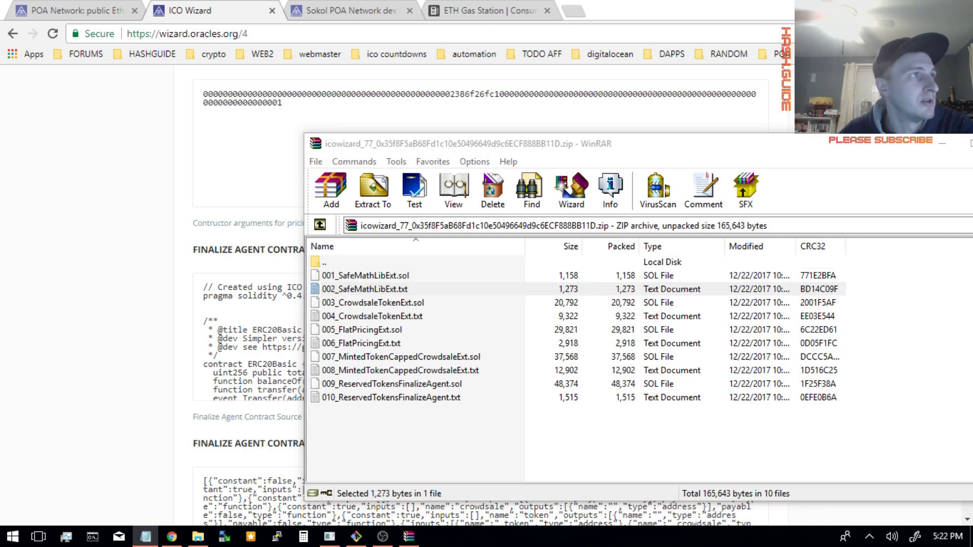
{"action": "left_click", "coordinate": [370, 293]}
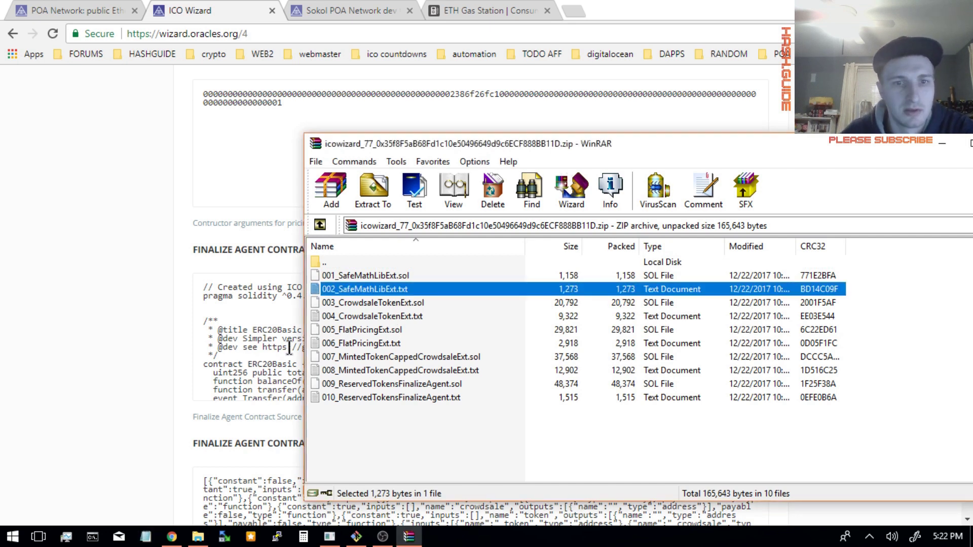
{"action": "left_click_drag", "start_coordinate": [419, 434], "coordinate": [316, 269]}
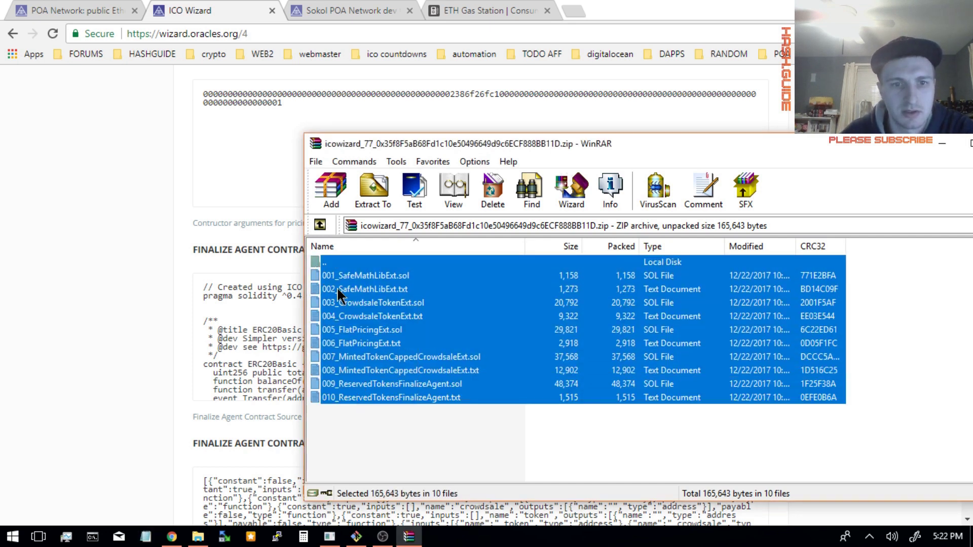
{"action": "left_click", "coordinate": [478, 400]}
{"action": "left_click", "coordinate": [197, 537]}
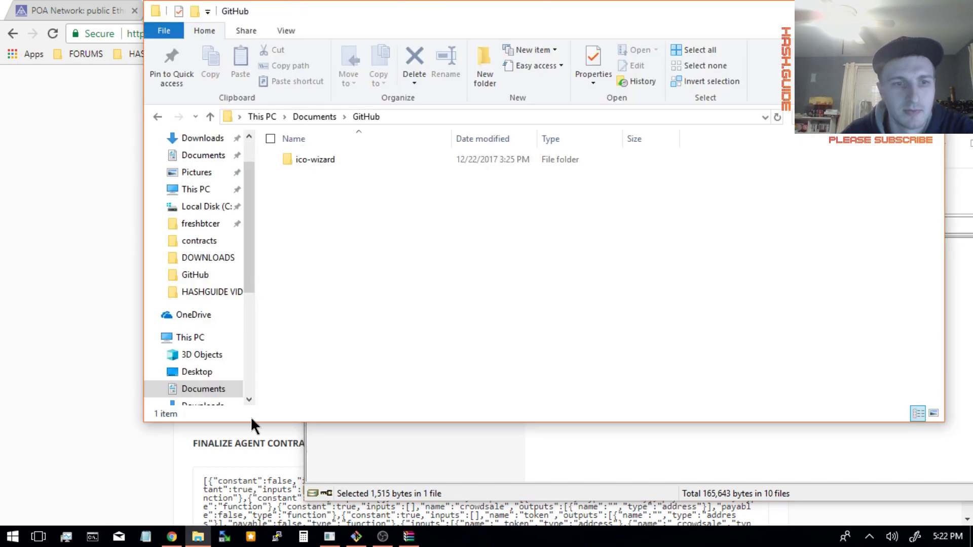
{"action": "left_click_drag", "start_coordinate": [419, 12], "coordinate": [357, 97]}
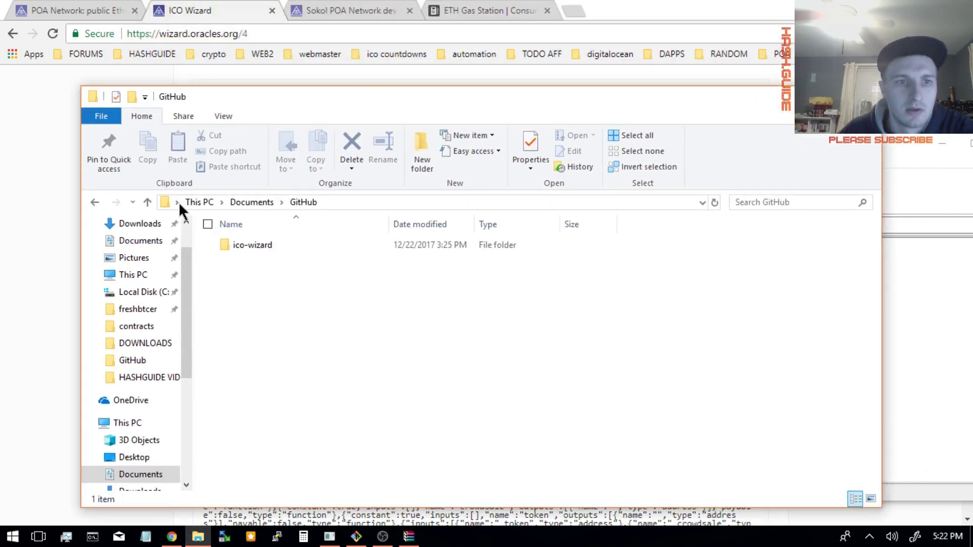
- Move the folder window up to This PC, push it aside and return to the archive
{"action": "left_click", "coordinate": [148, 202]}
{"action": "left_click", "coordinate": [147, 203]}
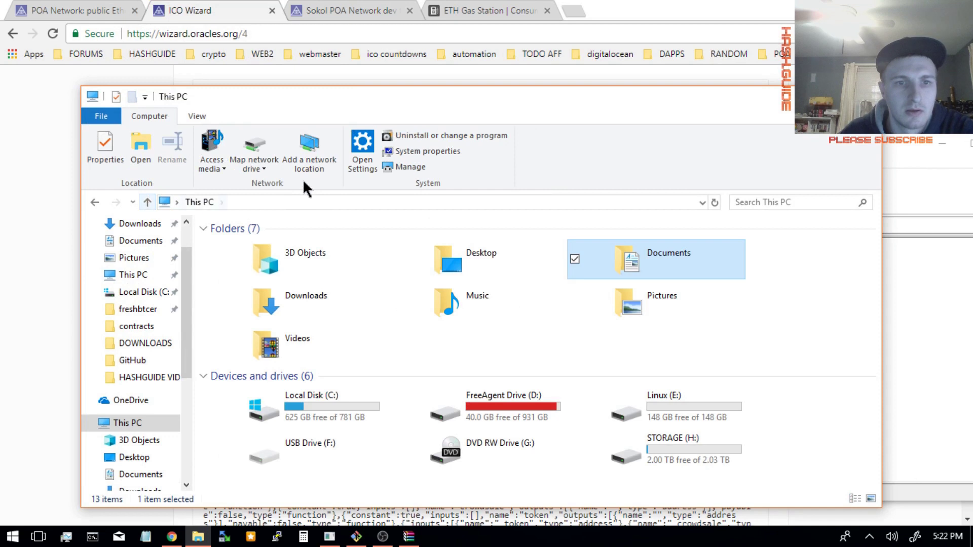
{"action": "left_click_drag", "start_coordinate": [497, 106], "coordinate": [970, 270]}
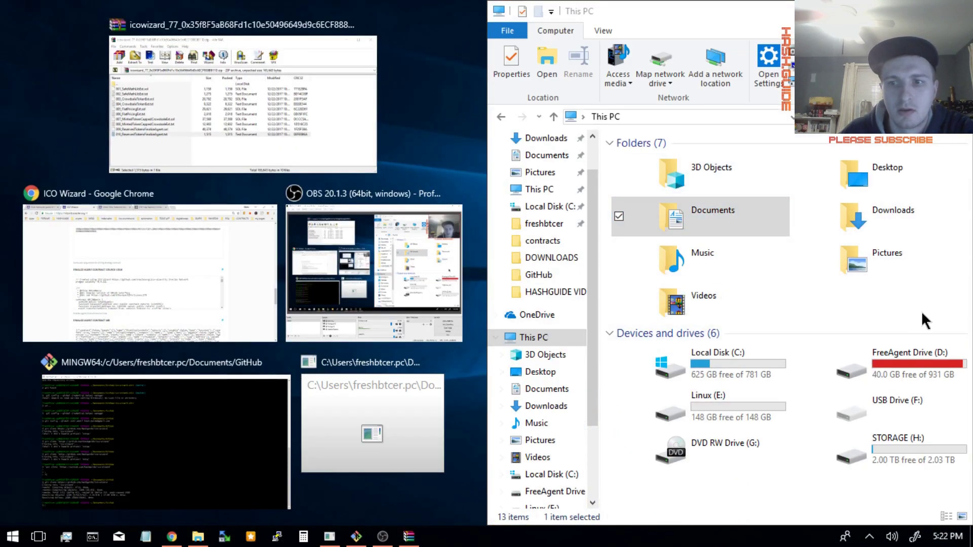
{"action": "left_click", "coordinate": [921, 311]}
{"action": "left_click", "coordinate": [960, 7]}
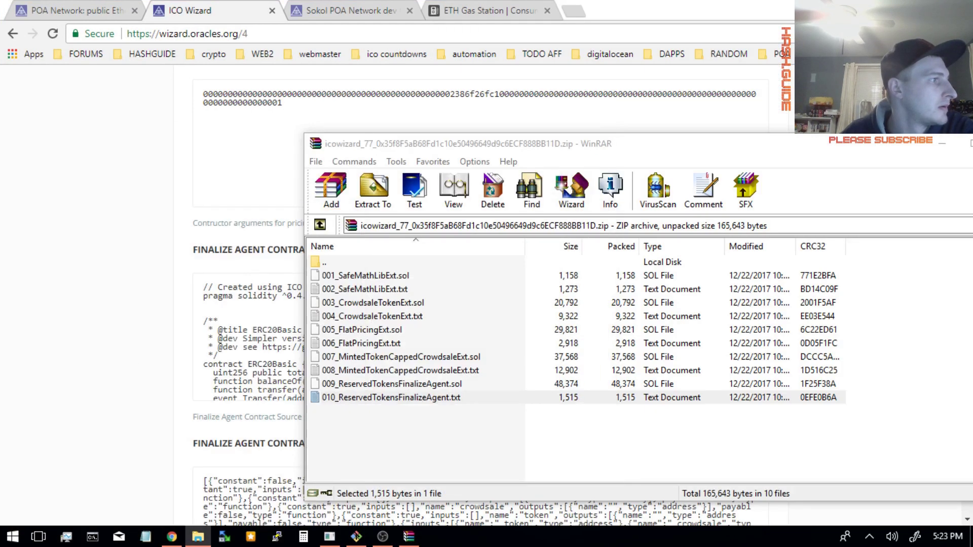
- Reselect the contract files in the archive and switch to File Explorer to copy them into contracts
{"action": "left_click_drag", "start_coordinate": [421, 425], "coordinate": [332, 259]}
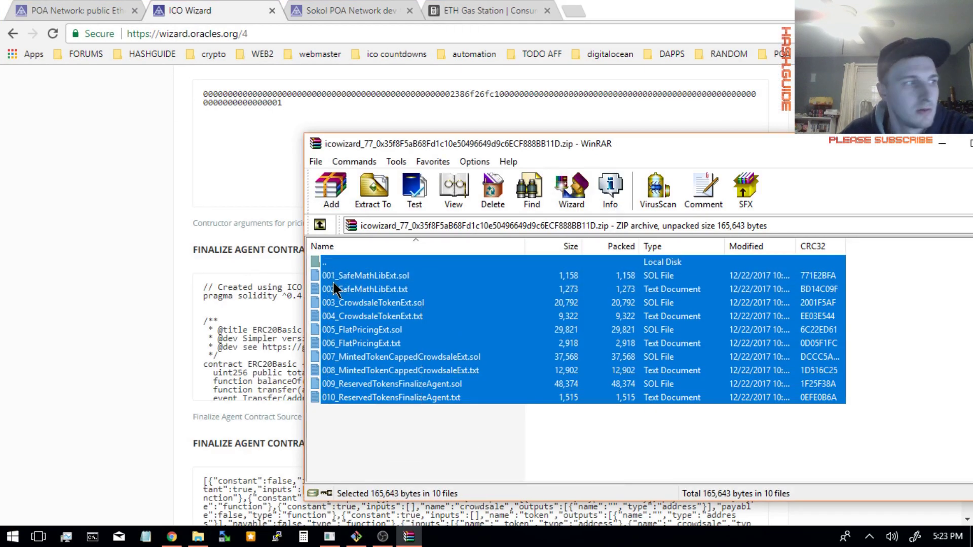
{"action": "left_click", "coordinate": [355, 428]}
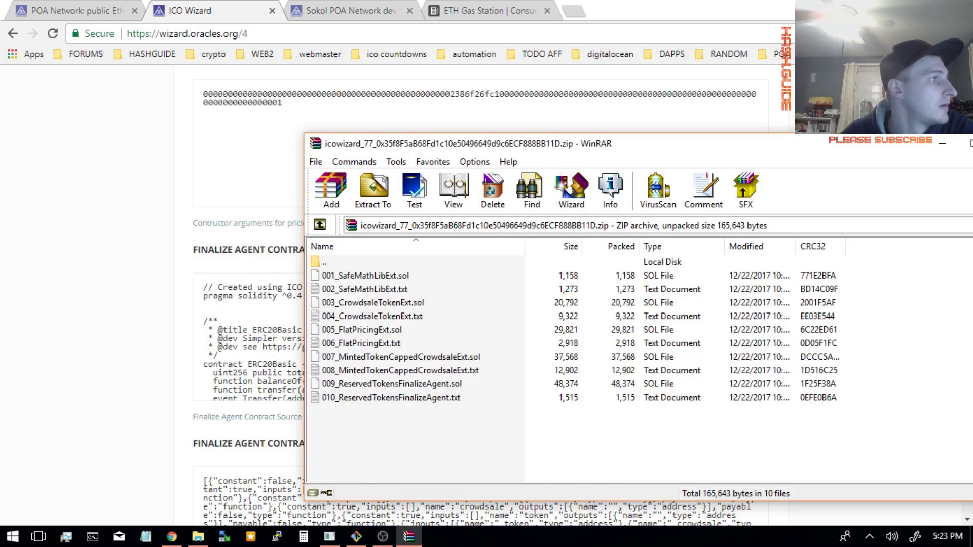
{"action": "key", "text": "super+e"}
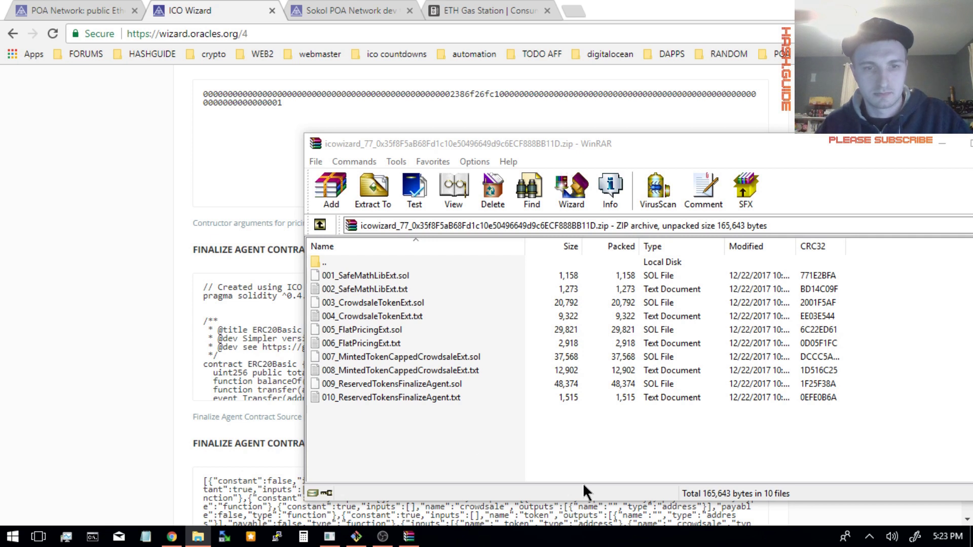
{"action": "left_click_drag", "start_coordinate": [424, 433], "coordinate": [293, 278]}
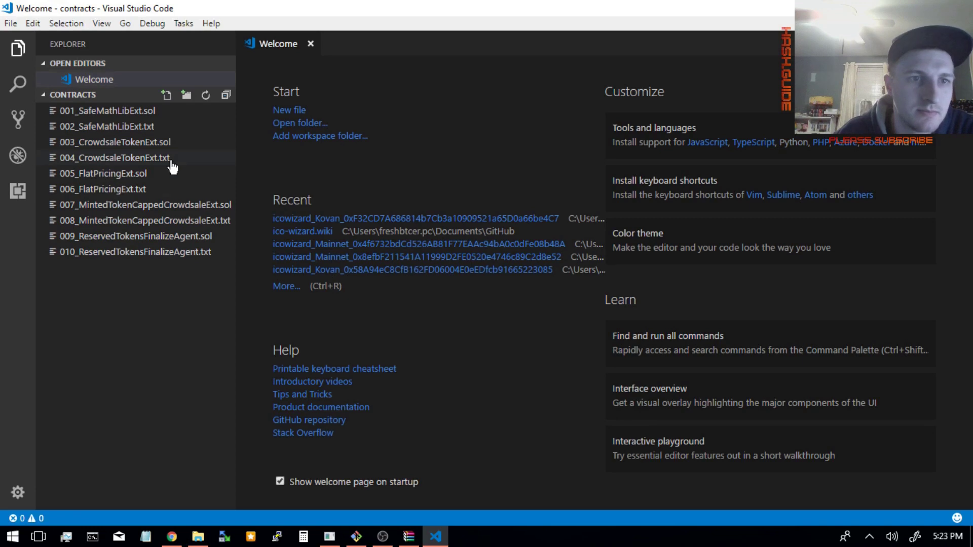
- Open 002_SafeMathLibExt.txt and select the SafeMathLibExt library name and its address
{"action": "left_click", "coordinate": [168, 128]}
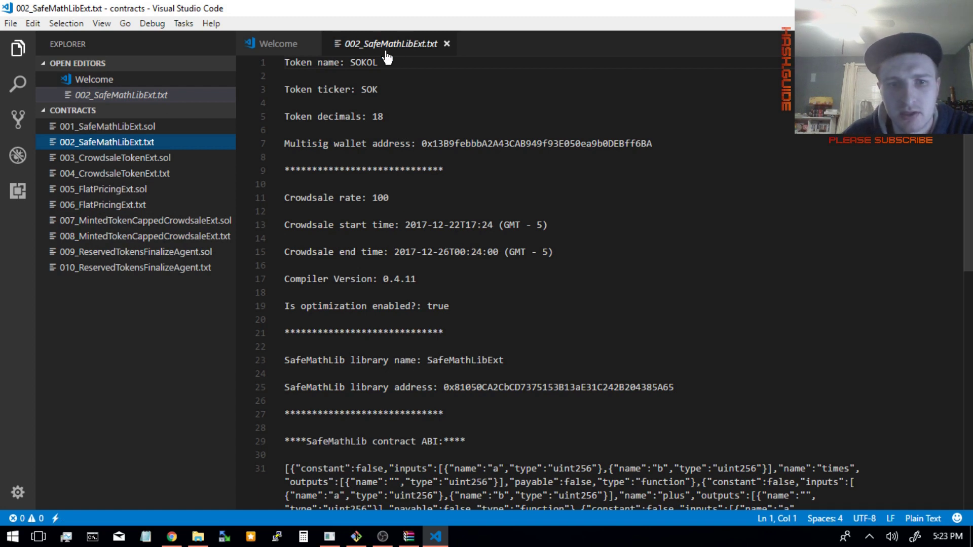
{"action": "left_click", "coordinate": [354, 389]}
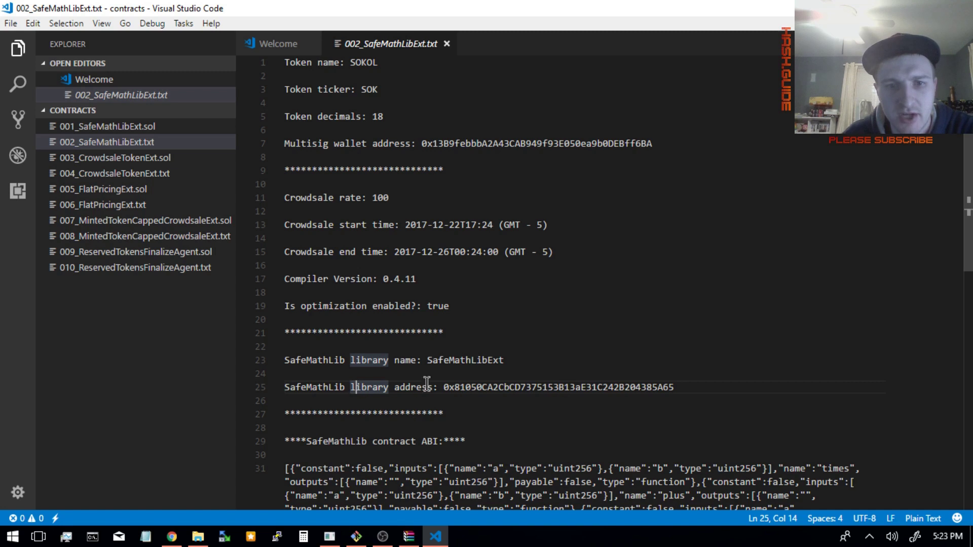
{"action": "double_click", "coordinate": [461, 361]}
{"action": "left_click", "coordinate": [533, 389]}
{"action": "double_click", "coordinate": [533, 389]}
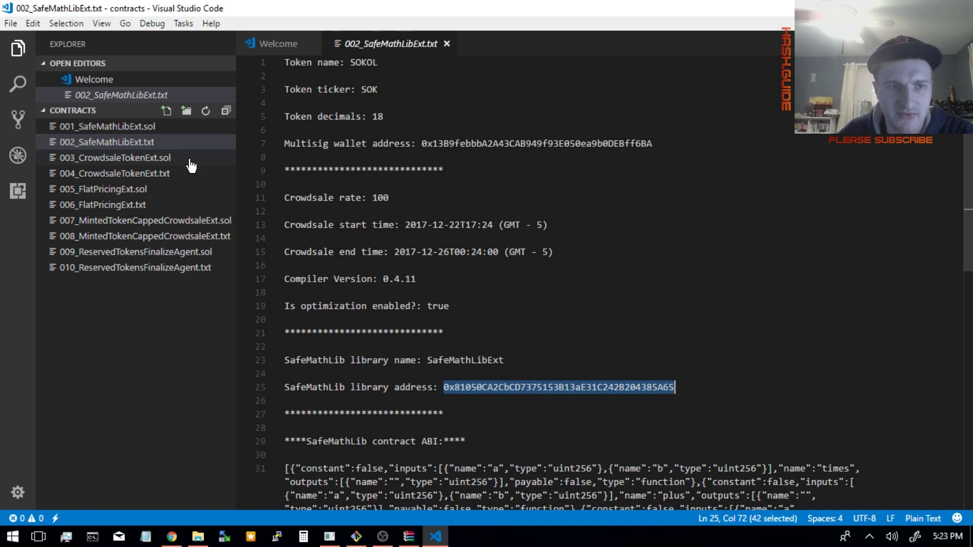
- Select the SafeMathLib ABI on line 31, then open 004_CrowdsaleTokenExt.txt
{"action": "scroll", "coordinate": [590, 423], "scroll_direction": "down", "scroll_amount": 6}
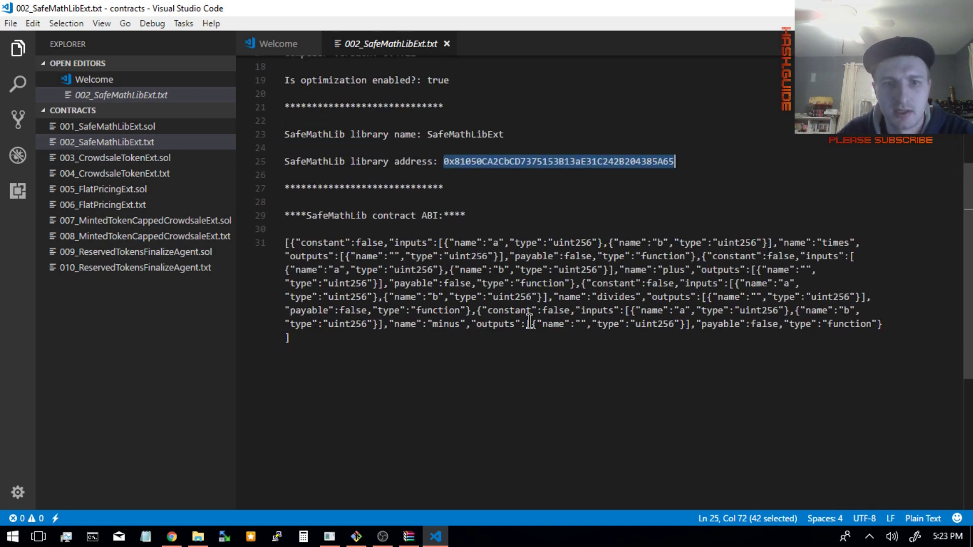
{"action": "left_click_drag", "start_coordinate": [306, 344], "coordinate": [265, 245]}
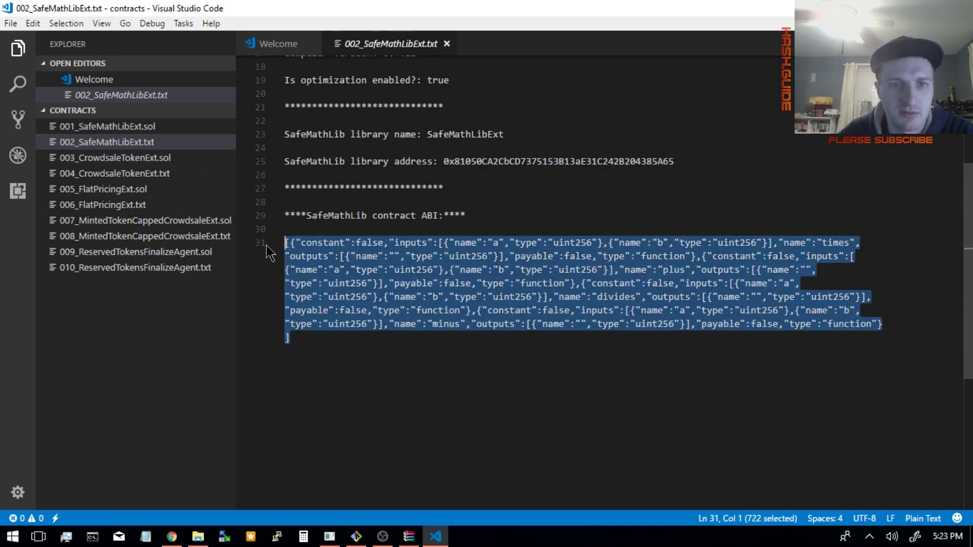
{"action": "left_click", "coordinate": [395, 355]}
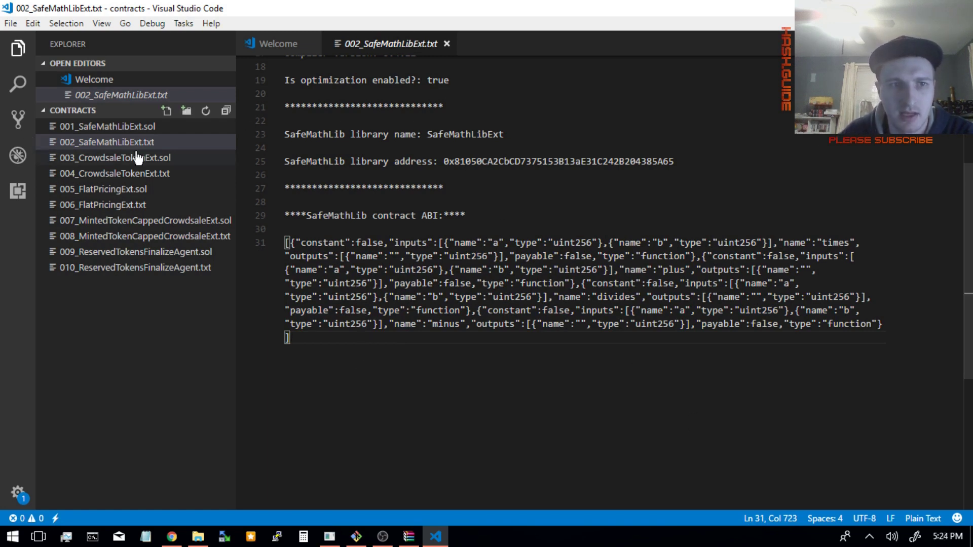
{"action": "left_click", "coordinate": [160, 175]}
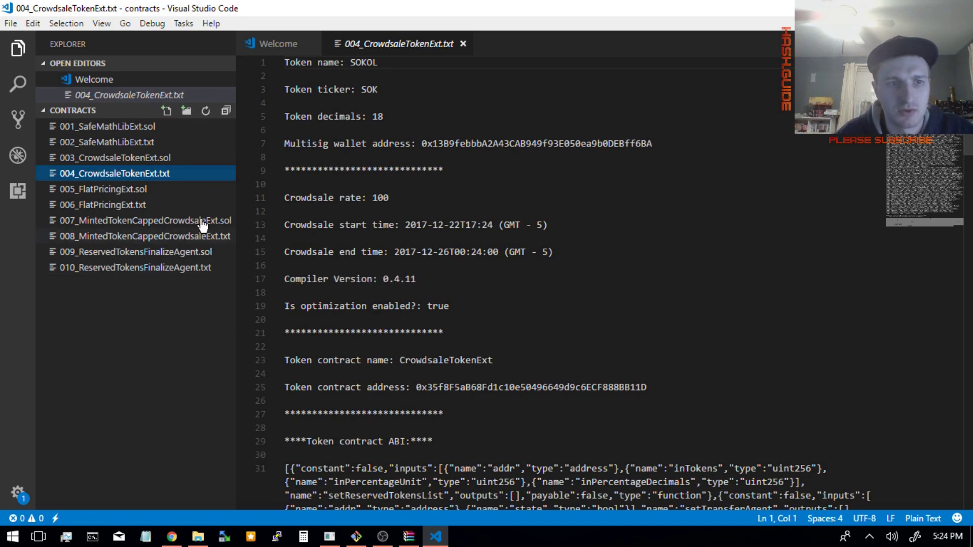
- Scroll down the token file and open a blank new Chrome tab
{"action": "scroll", "coordinate": [526, 307], "scroll_direction": "down", "scroll_amount": 15}
{"action": "scroll", "coordinate": [526, 307], "scroll_direction": "down", "scroll_amount": 10}
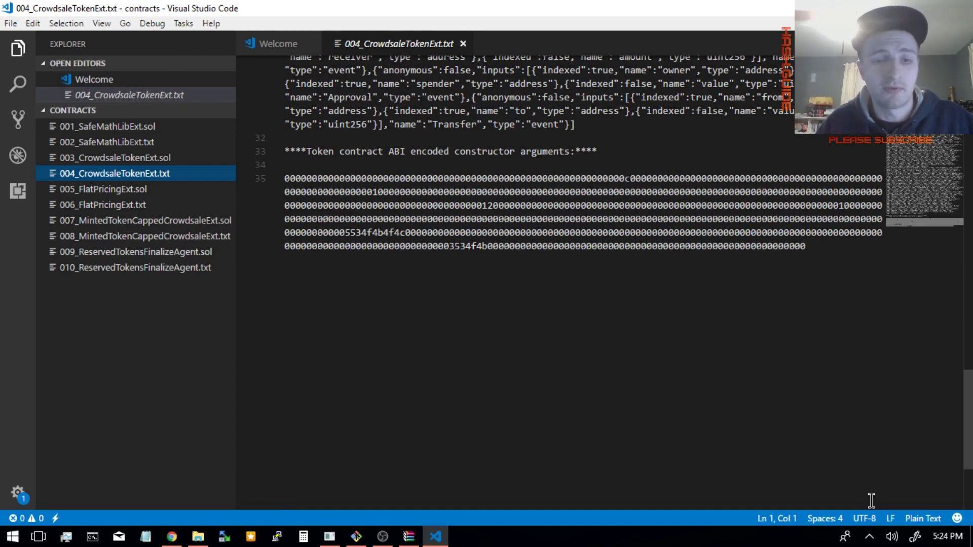
{"action": "left_click", "coordinate": [173, 537]}
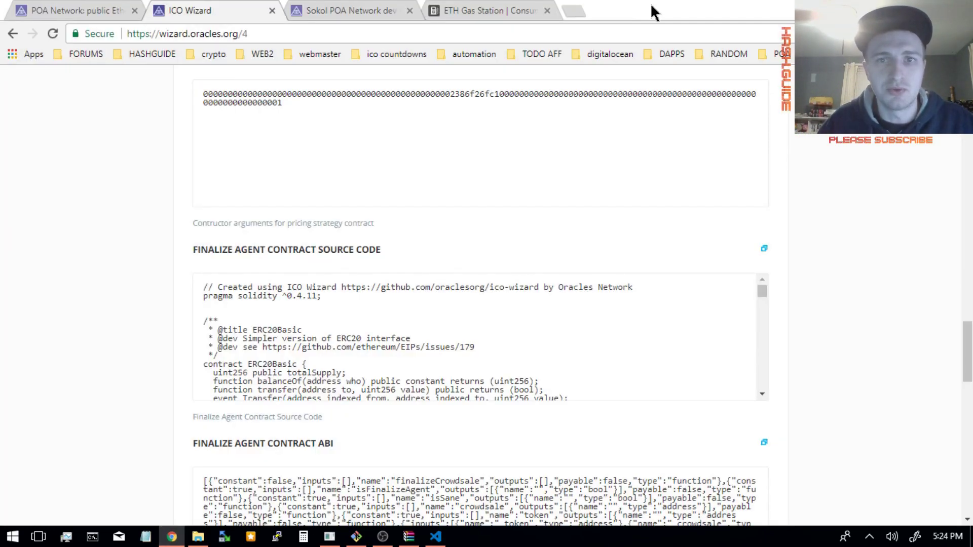
{"action": "left_click", "coordinate": [575, 10]}
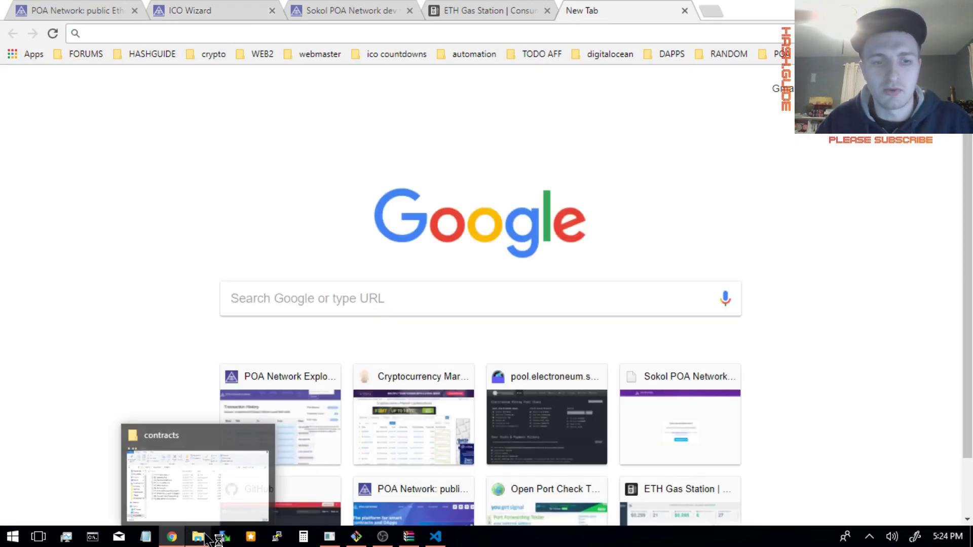
- Select the encoded constructor arguments on line 35, then return to the new tab and dismiss MetaMask
{"action": "left_click", "coordinate": [436, 537]}
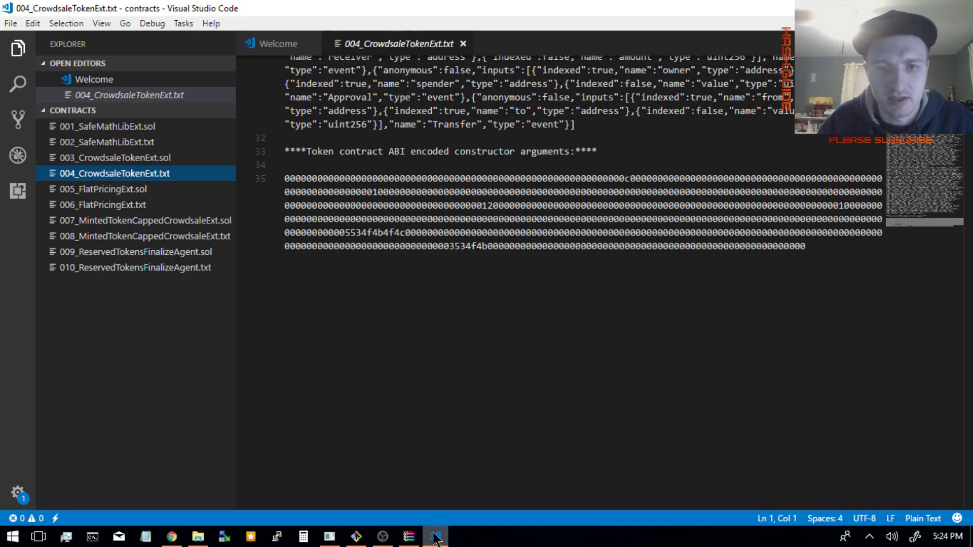
{"action": "left_click_drag", "start_coordinate": [291, 175], "coordinate": [802, 253]}
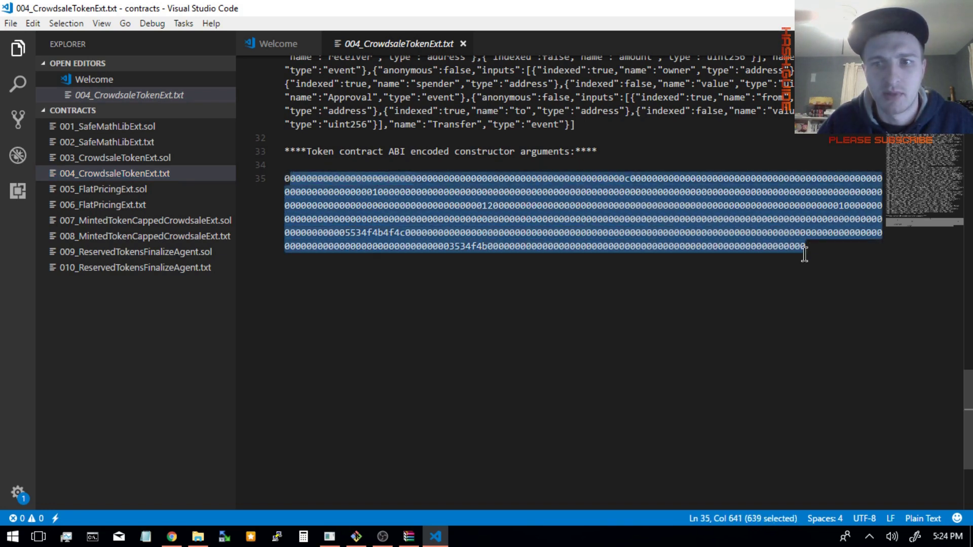
{"action": "left_click", "coordinate": [805, 253]}
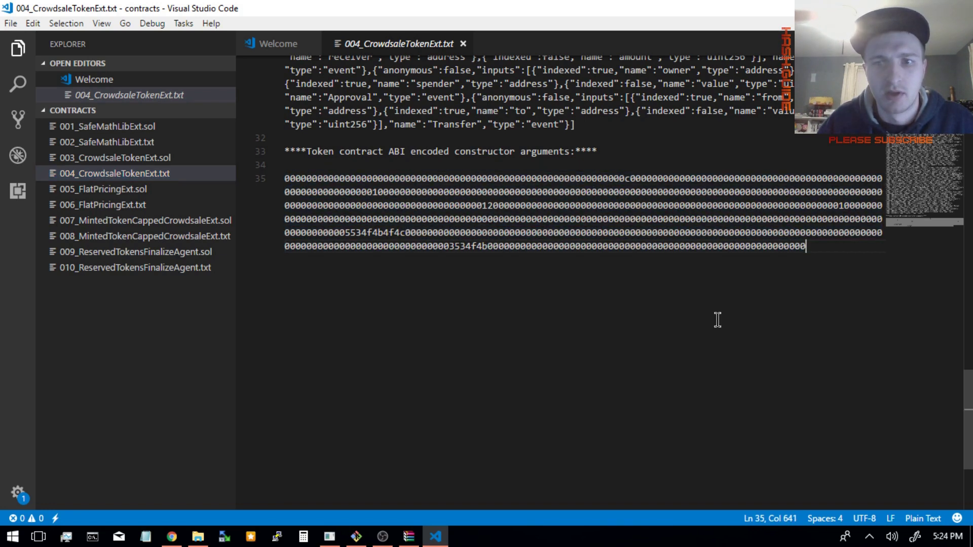
{"action": "left_click", "coordinate": [172, 537]}
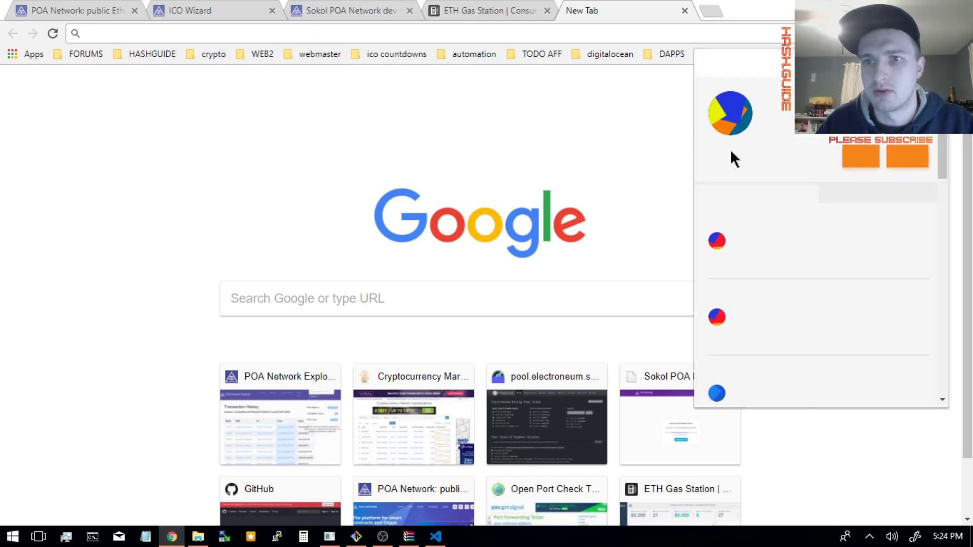
{"action": "left_click", "coordinate": [532, 35]}
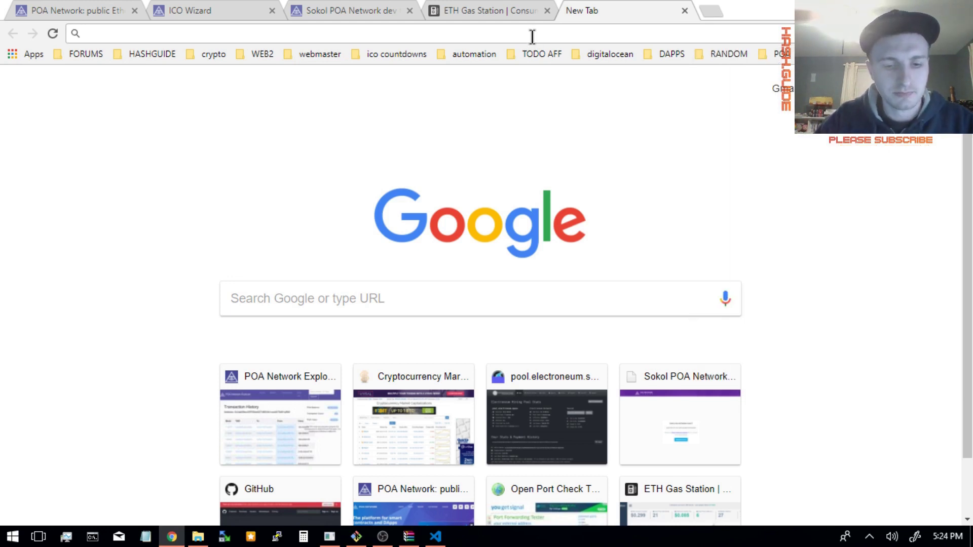
- Load etherscan.io/verifycontract, scroll through the empty verification form, then switch back to the WinRAR archive
{"action": "type", "text": "ether"}
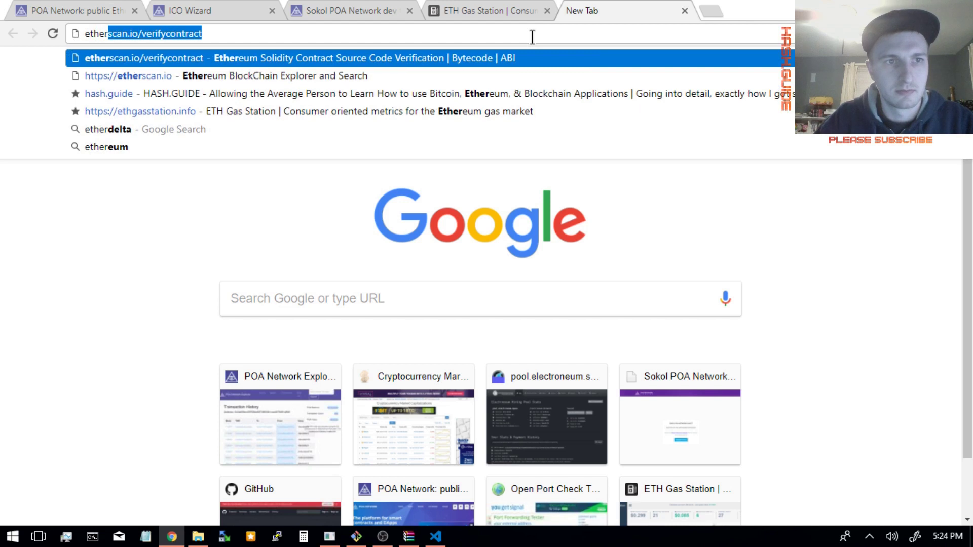
{"action": "key", "text": "Return"}
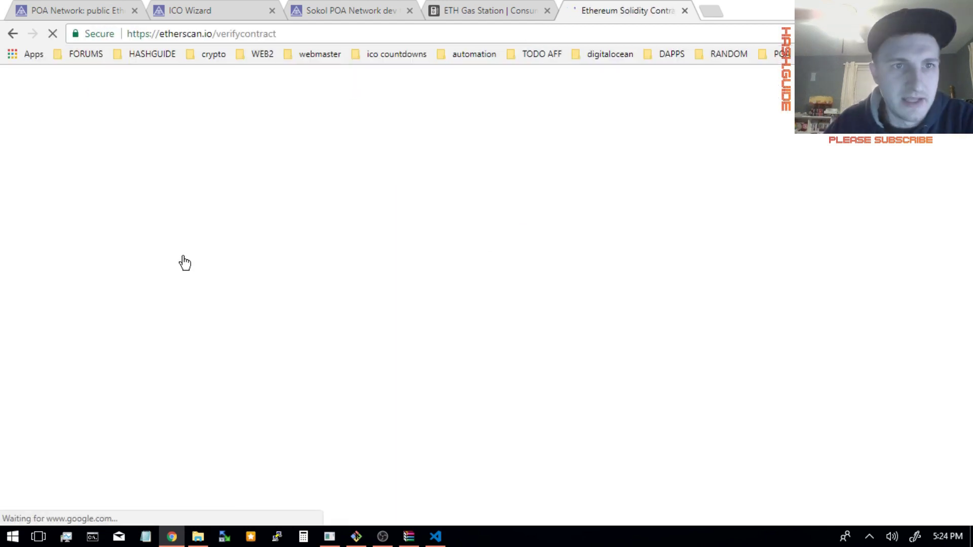
{"action": "scroll", "coordinate": [496, 306], "scroll_direction": "down", "scroll_amount": 4}
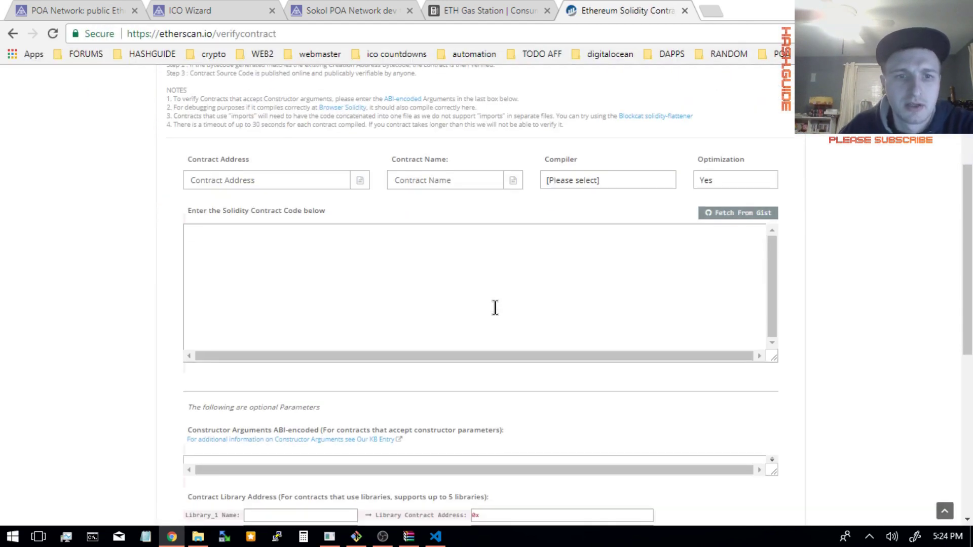
{"action": "scroll", "coordinate": [496, 306], "scroll_direction": "up", "scroll_amount": 2}
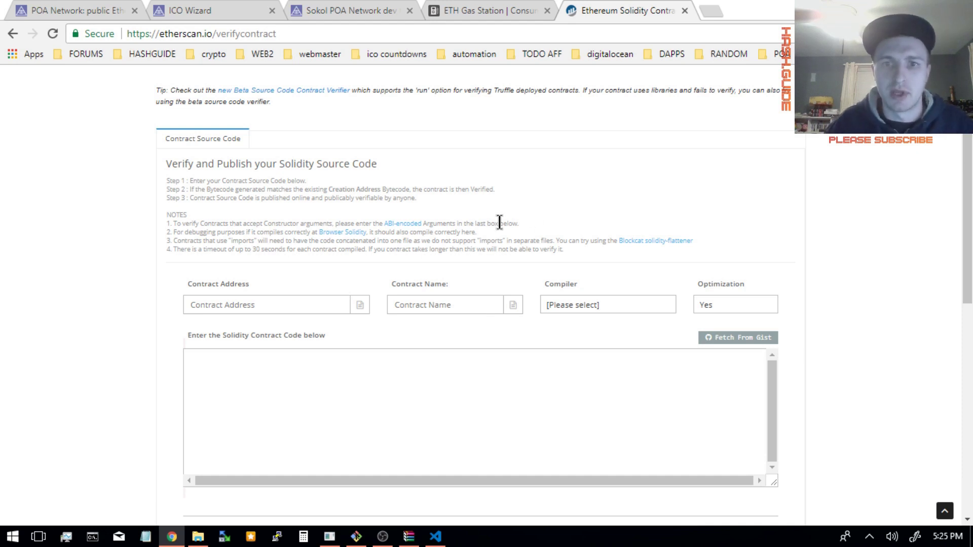
{"action": "scroll", "coordinate": [793, 223], "scroll_direction": "down", "scroll_amount": 5}
{"action": "scroll", "coordinate": [793, 223], "scroll_direction": "down", "scroll_amount": 2}
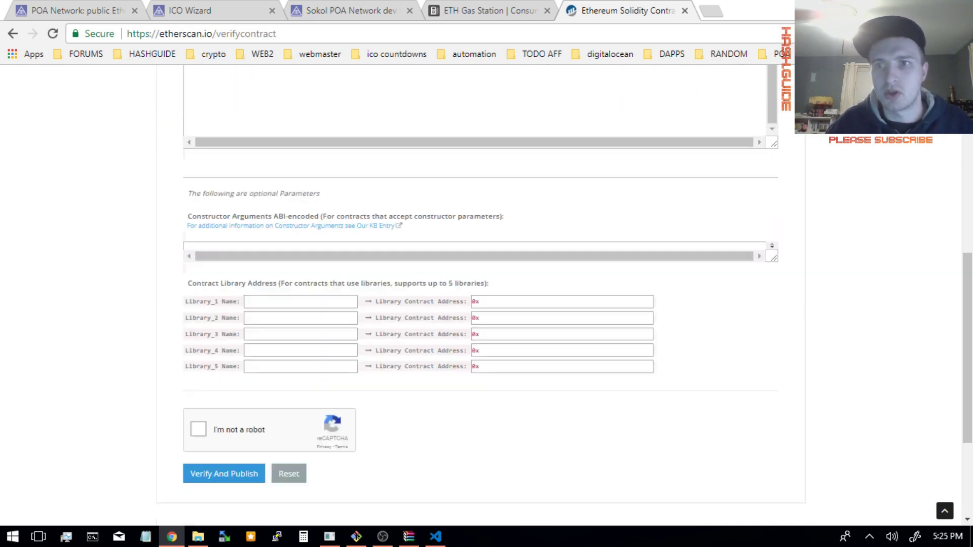
{"action": "key", "text": "alt+Tab"}
{"action": "key", "text": "alt+Tab"}
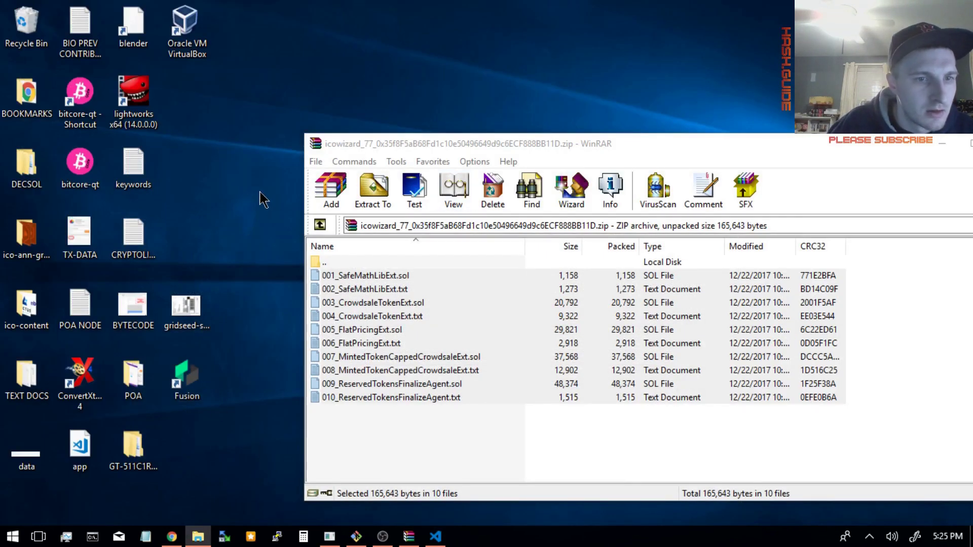
- Open BYTECODE.png in Photos, zoom on the highlighted bytecode ending, then return to VS Code
{"action": "double_click", "coordinate": [145, 318]}
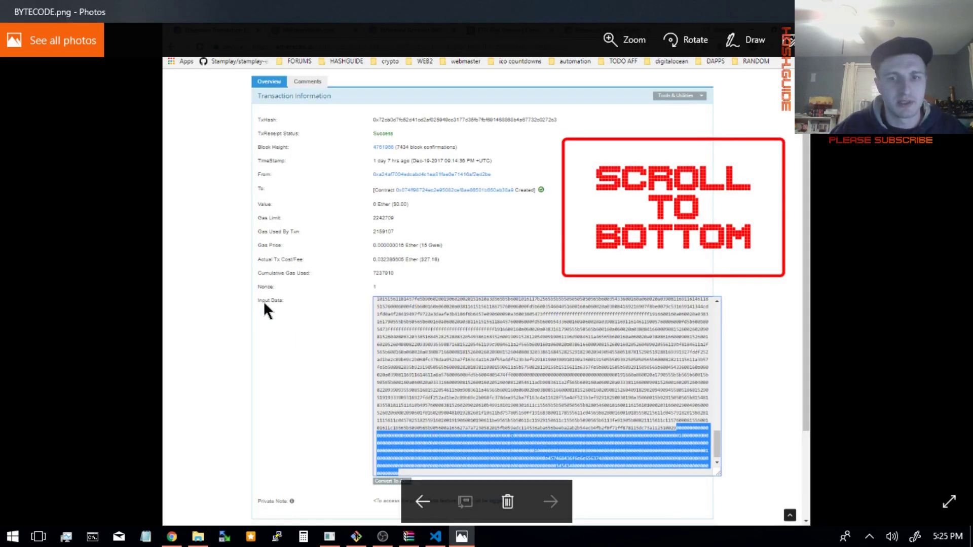
{"action": "scroll", "coordinate": [705, 441], "scroll_direction": "down", "scroll_amount": 1}
{"action": "scroll", "coordinate": [719, 442], "scroll_direction": "up", "scroll_amount": 3}
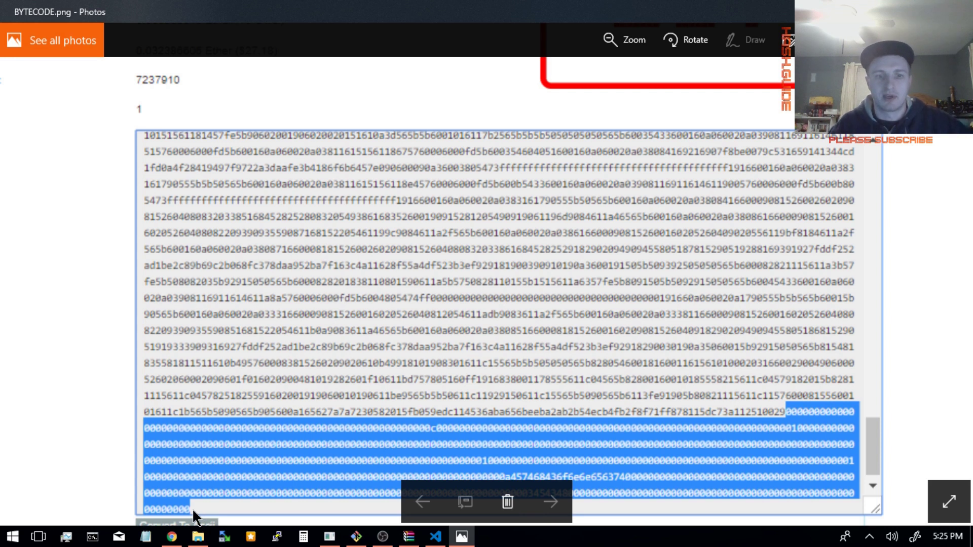
{"action": "left_click", "coordinate": [435, 536]}
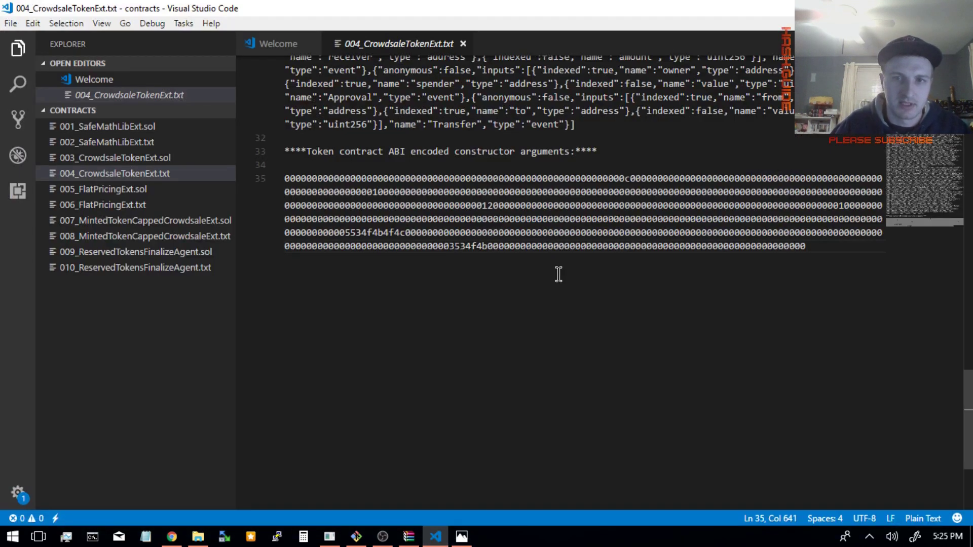
{"action": "left_click_drag", "start_coordinate": [558, 274], "coordinate": [250, 167]}
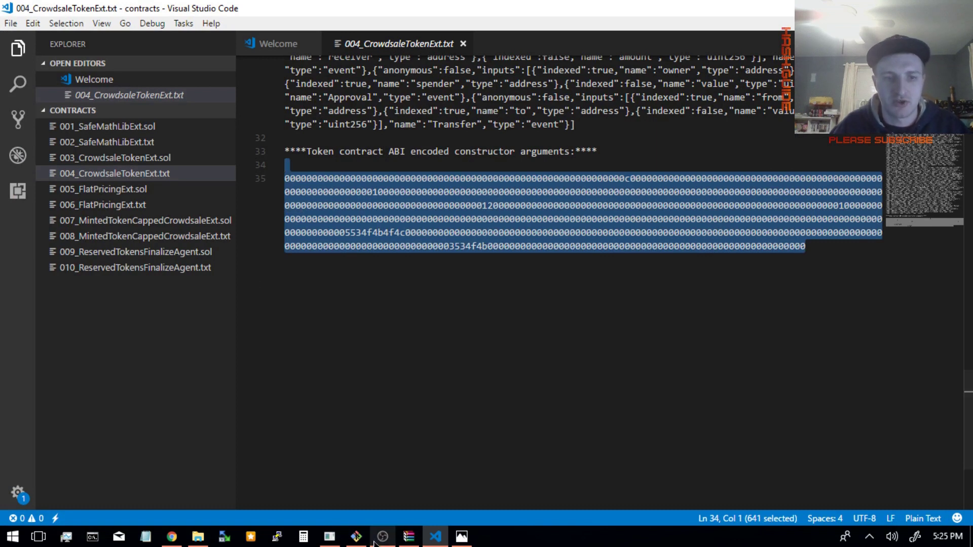
{"action": "left_click", "coordinate": [453, 541]}
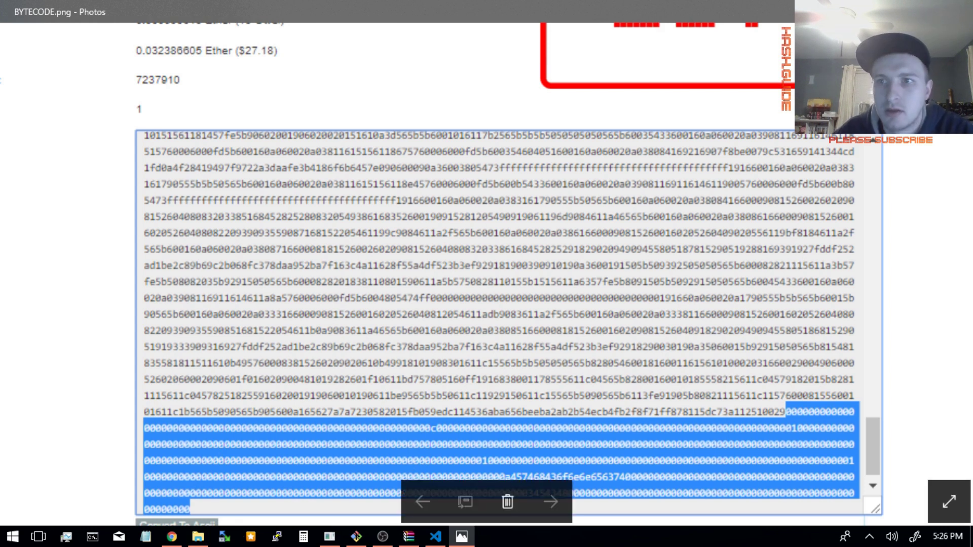
{"action": "key", "text": "alt+Tab"}
{"action": "left_click", "coordinate": [776, 336]}
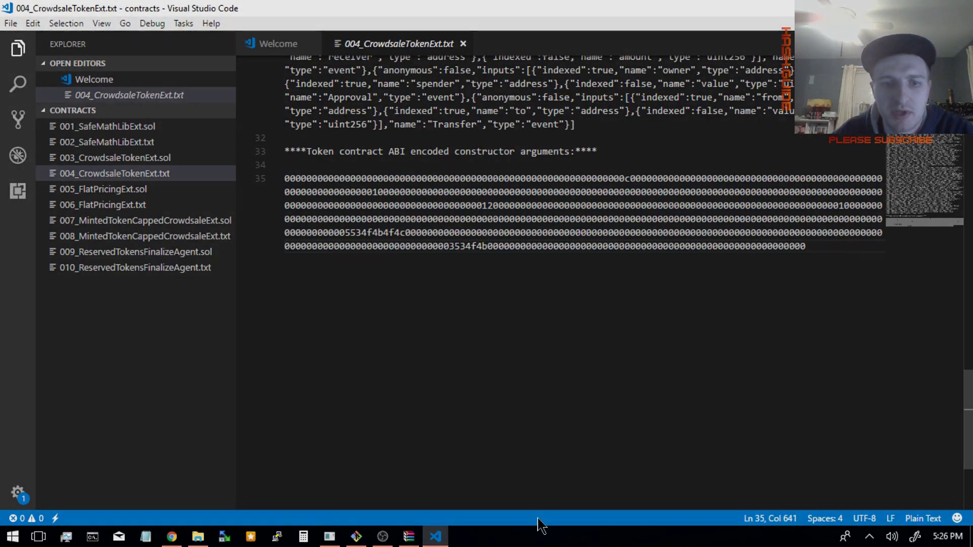